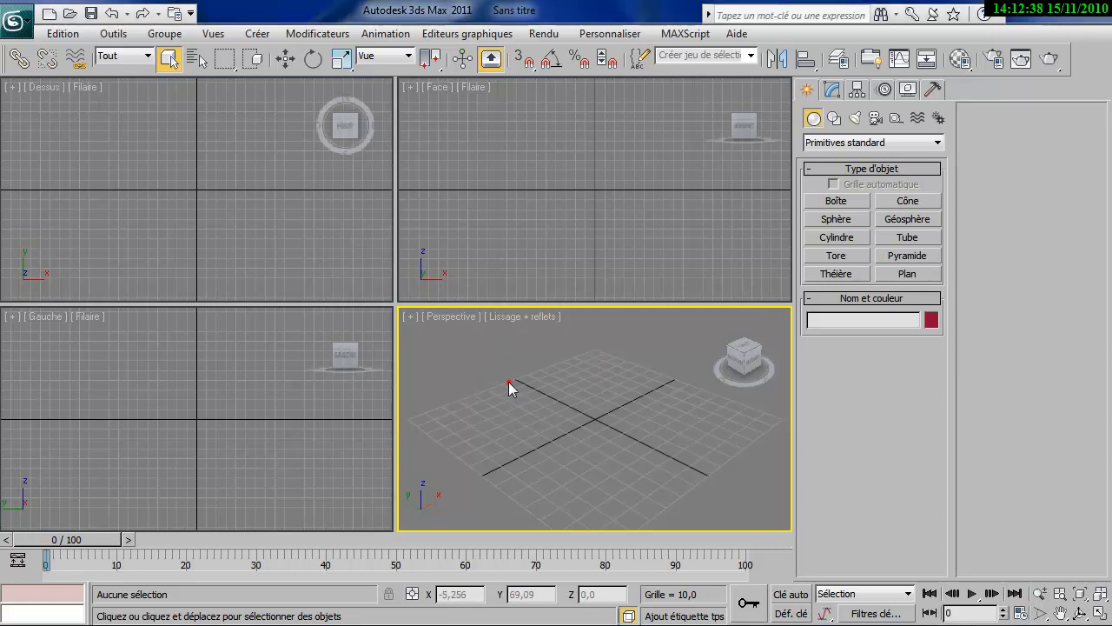
- In the maximised Left view, draw a four-bone leg chain from the hip through knee and ankle to the toe, ending in a nub
left_click(124, 379)
key("alt+w")
middle_click_drag(408, 231, 316, 394)
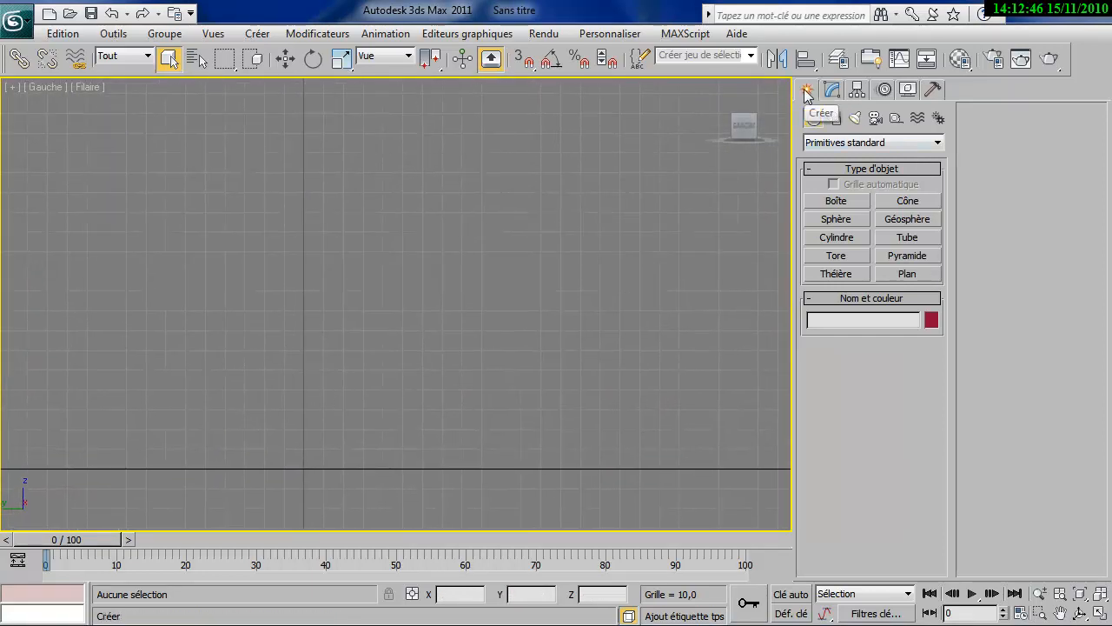
left_click(939, 120)
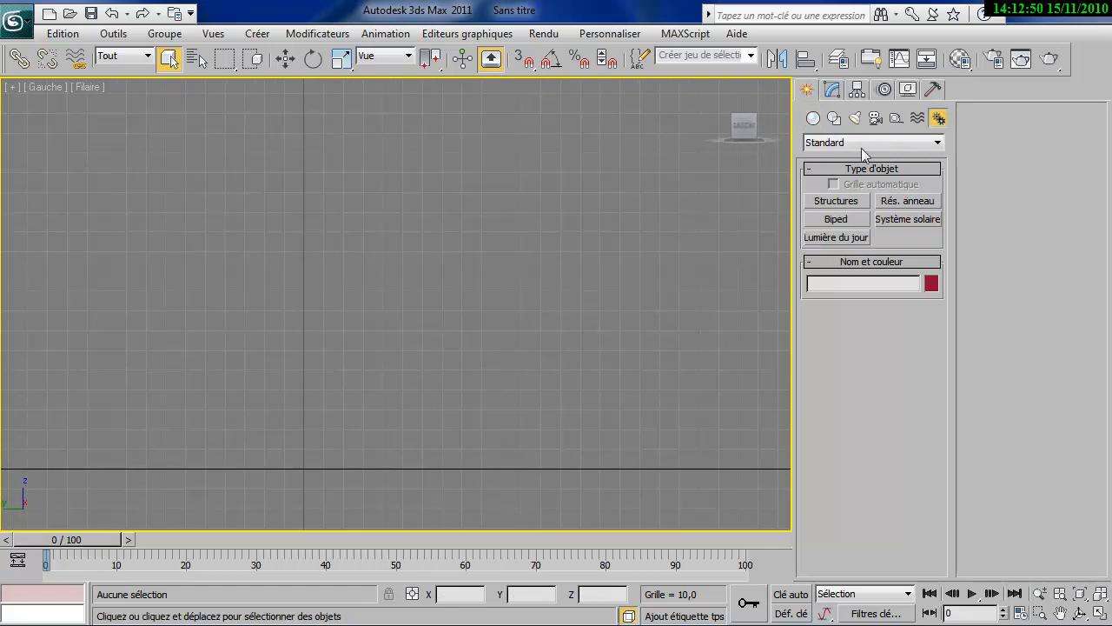
left_click(849, 199)
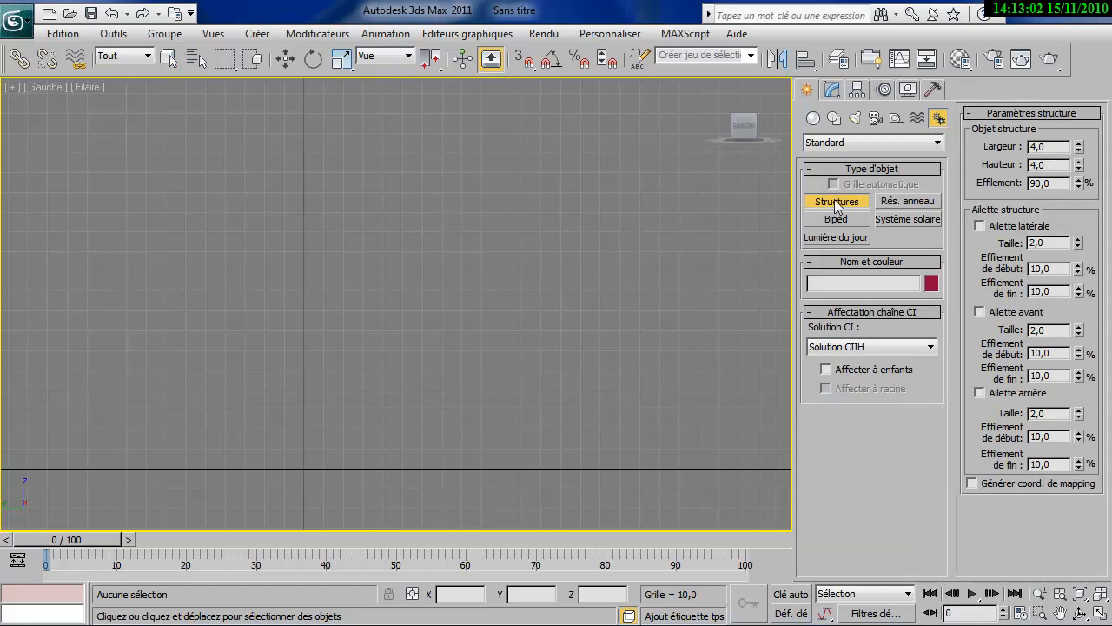
left_click(303, 212)
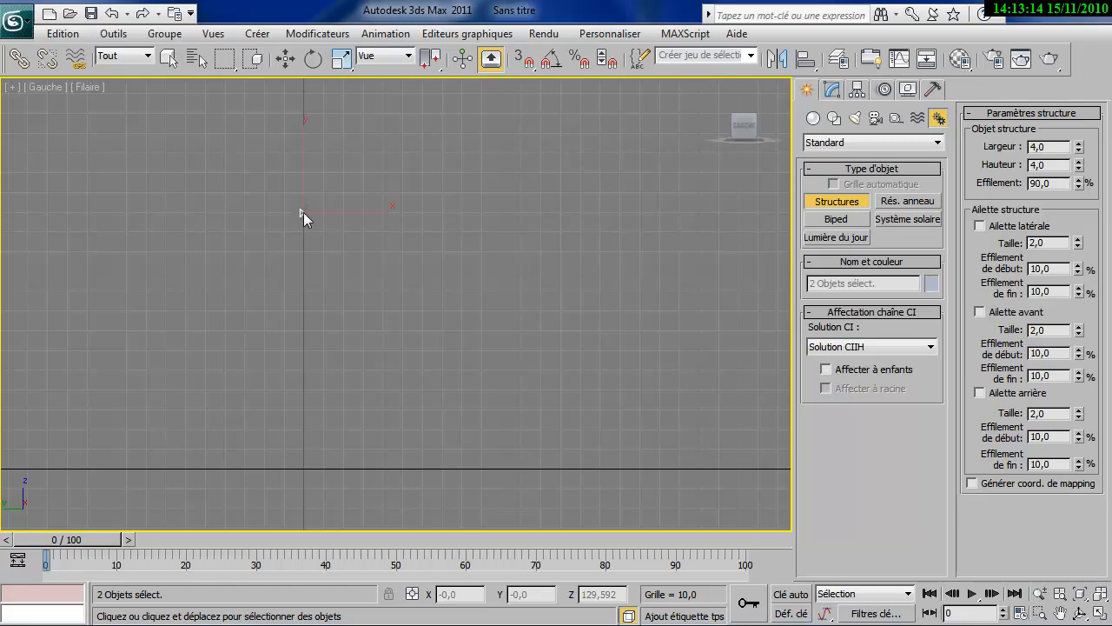
left_click(239, 338)
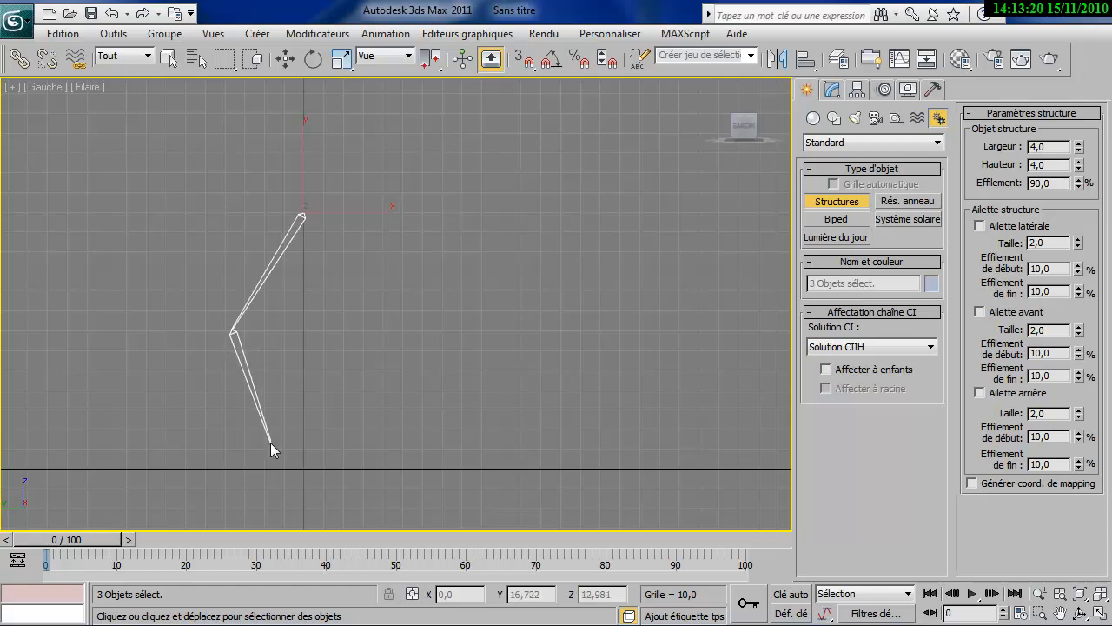
left_click(270, 431)
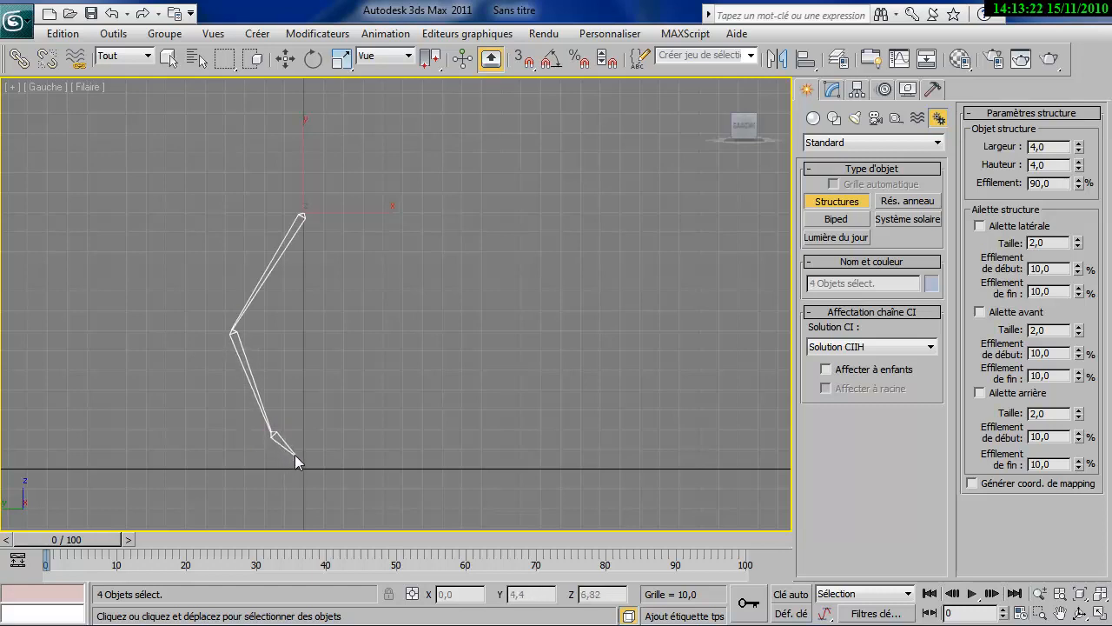
left_click(300, 465)
right_click(334, 468)
right_click(355, 472)
left_click(347, 490)
- Select the small end bone at the toe tip and inspect its place in the leg chain
middle_click_drag(369, 487, 376, 403)
scroll(376, 403, "up", 3)
middle_click_drag(323, 447, 364, 438)
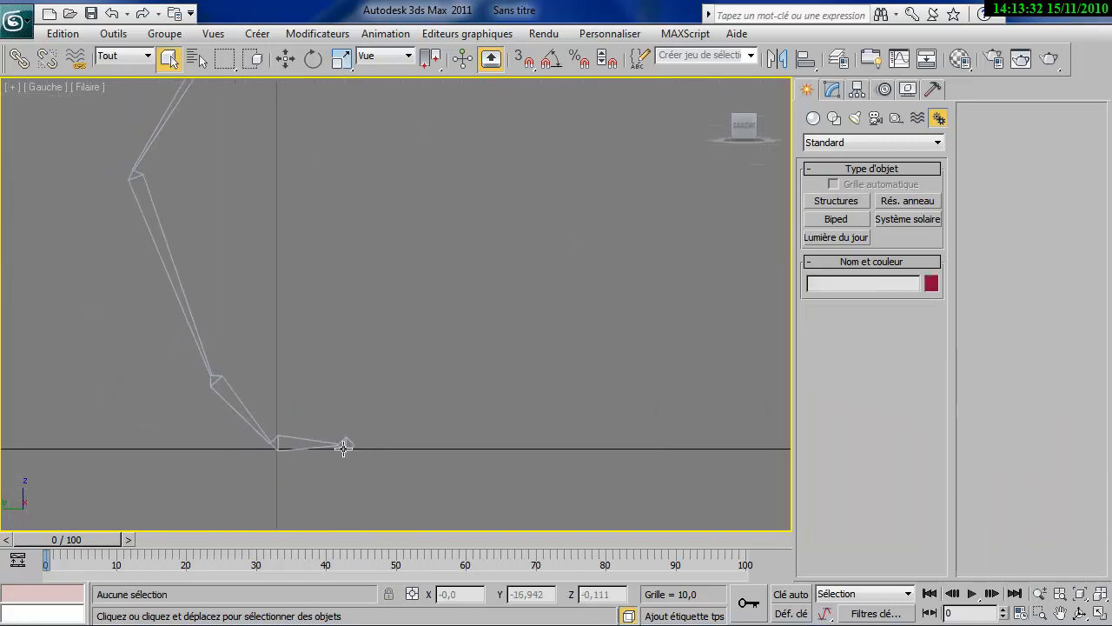
left_click(343, 447)
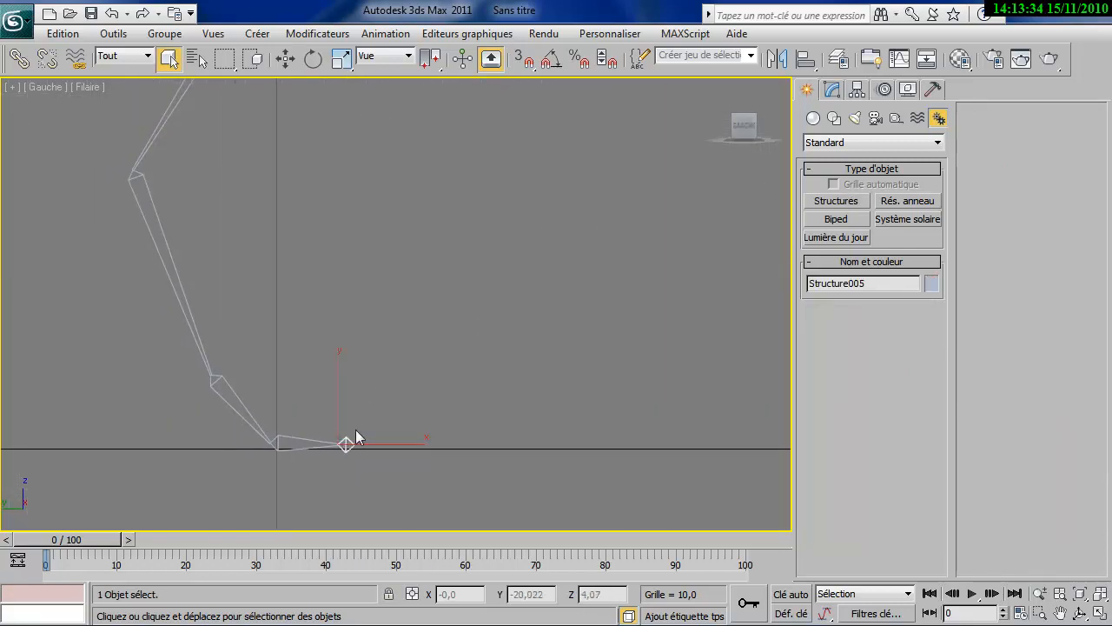
scroll(405, 399, "down", 2)
middle_click_drag(405, 400, 408, 506)
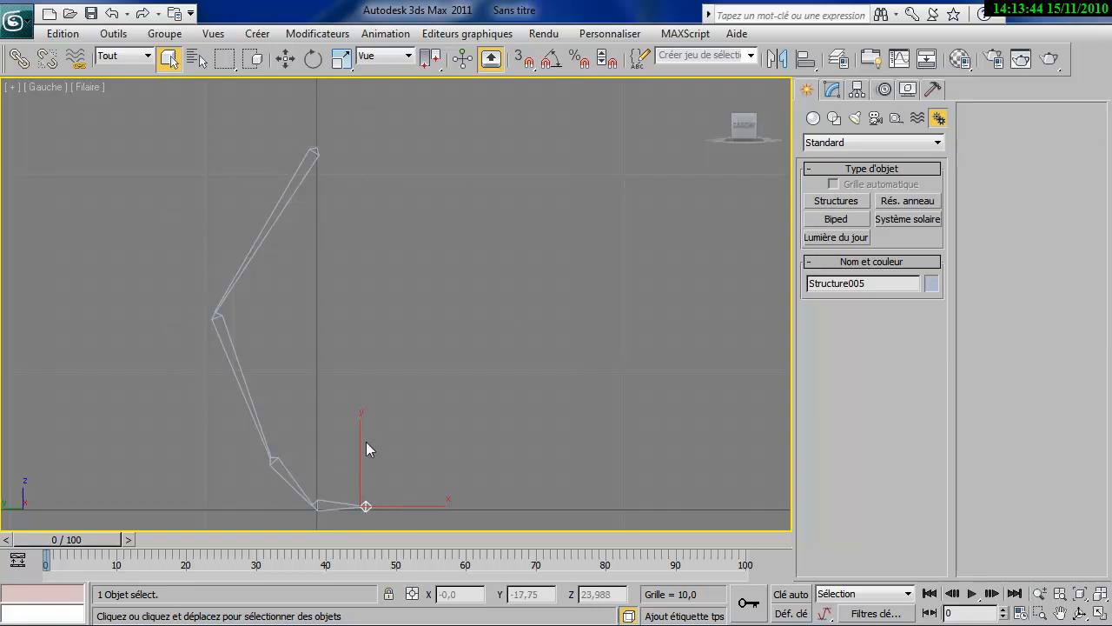
- Switch to a shaded Perspective view and examine the bone chain from several angles
key("p")
mouse_move(377, 380)
middle_mouse_down()
mouse_move(444, 374)
mouse_move(336, 348)
mouse_move(387, 372)
mouse_move(457, 351)
mouse_move(469, 333)
mouse_move(359, 274)
mouse_move(337, 291)
mouse_move(184, 169)
middle_mouse_up()
key("F3")
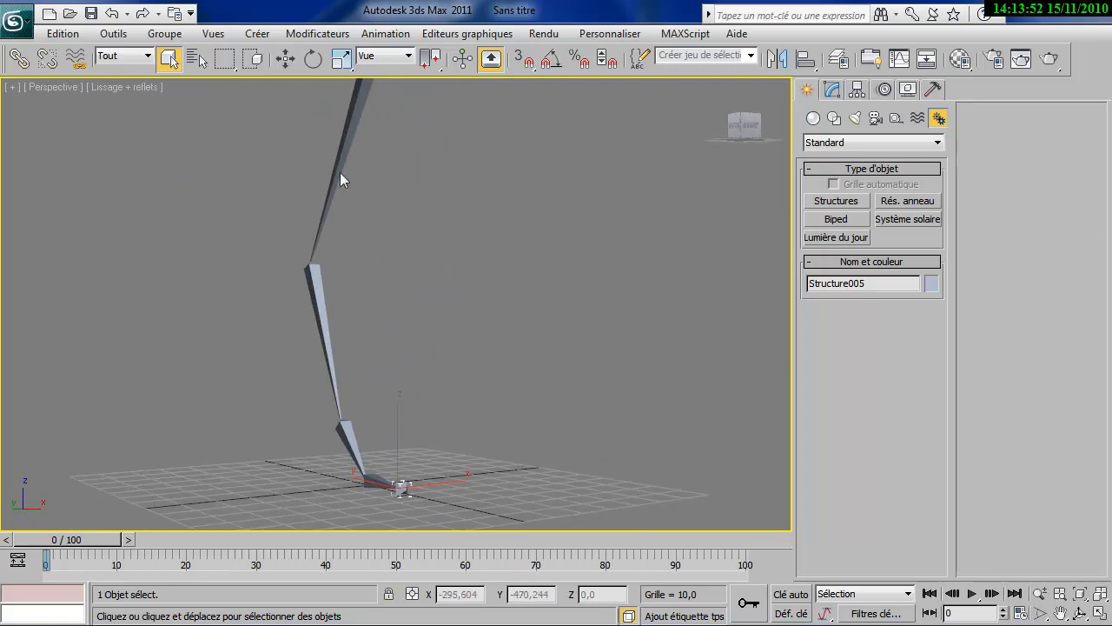
middle_click_drag(301, 338, 293, 424, "alt")
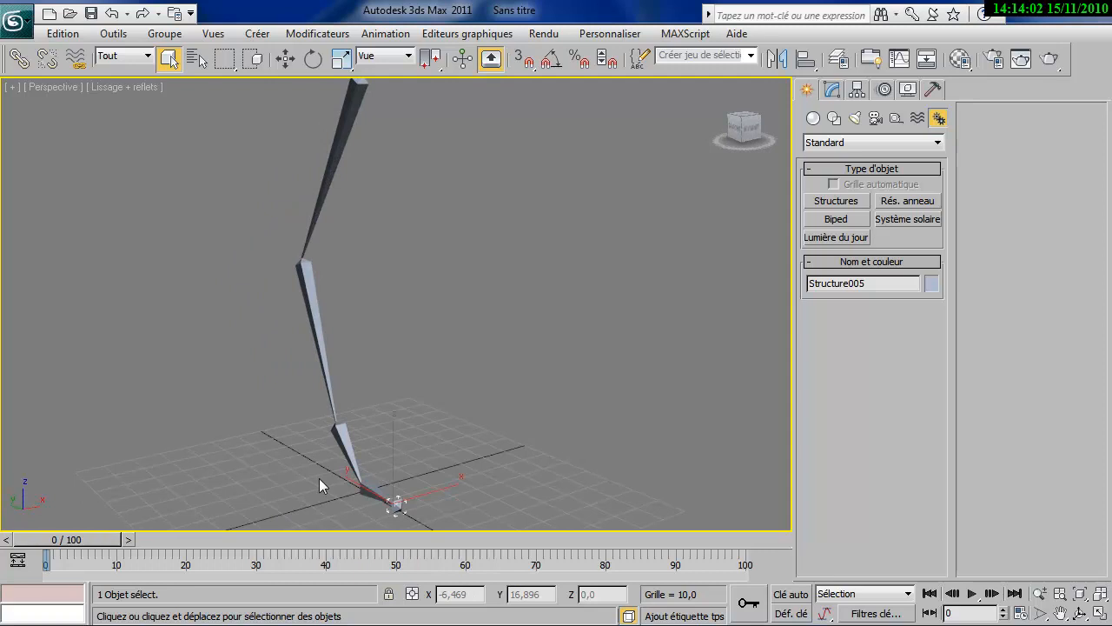
middle_click_drag(569, 310, 494, 350, "alt")
scroll(484, 362, "down", 2)
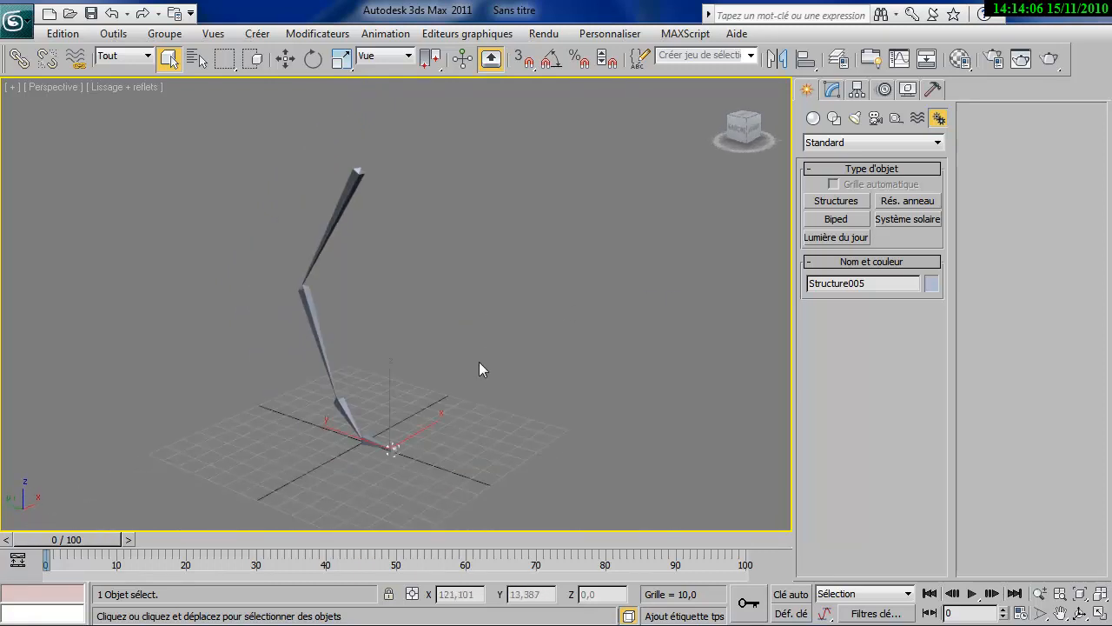
scroll(477, 363, "up", 2)
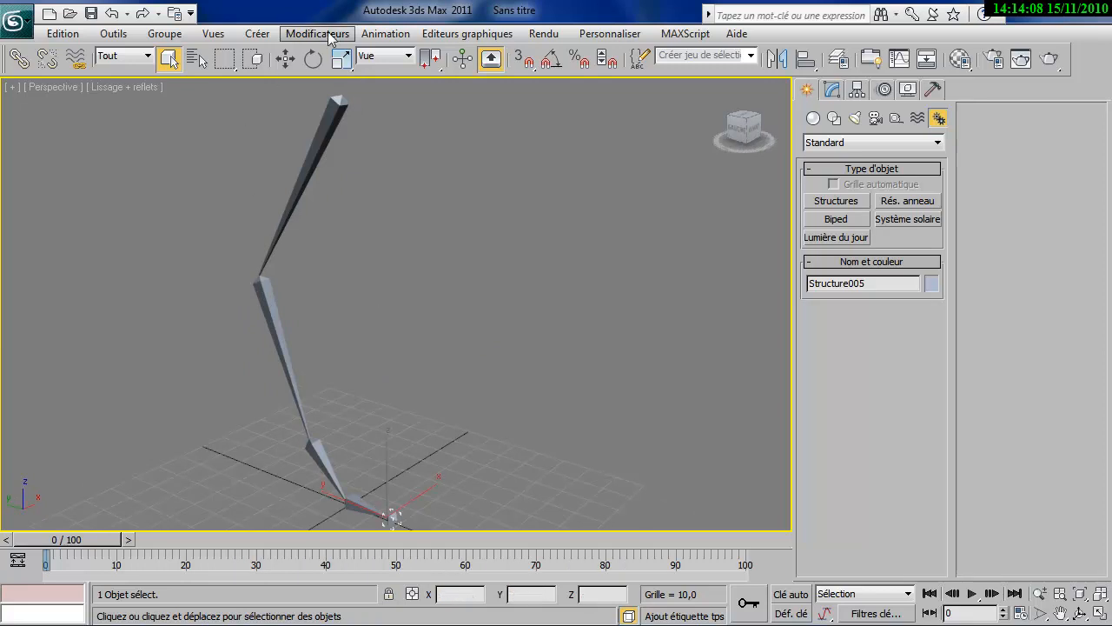
- Open the bone tools and turn on bone edit mode
left_click(381, 35)
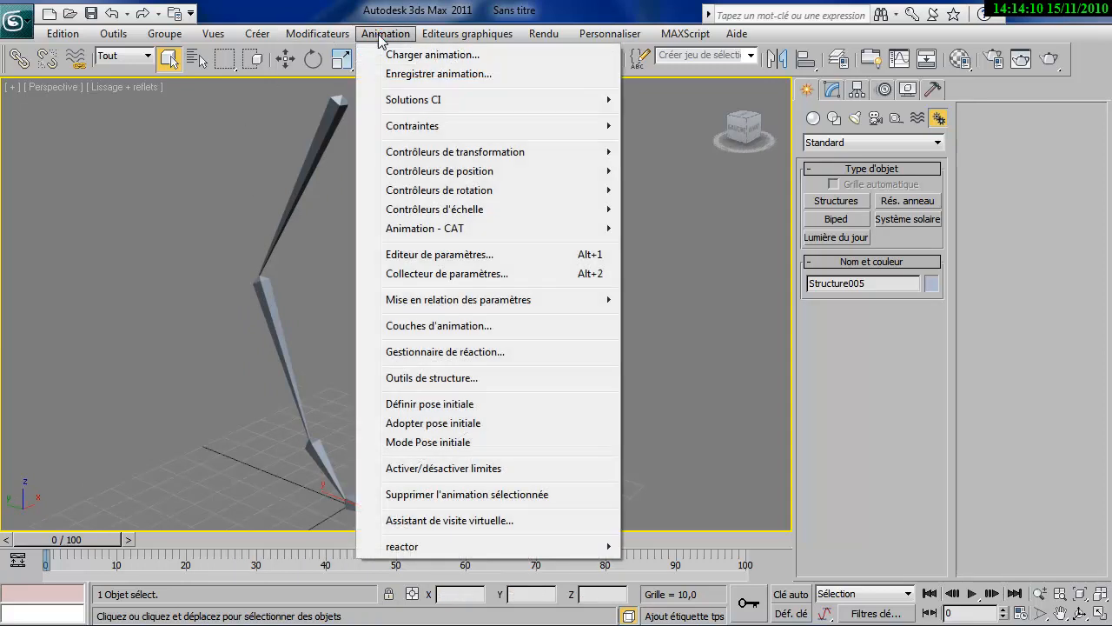
left_click(409, 378)
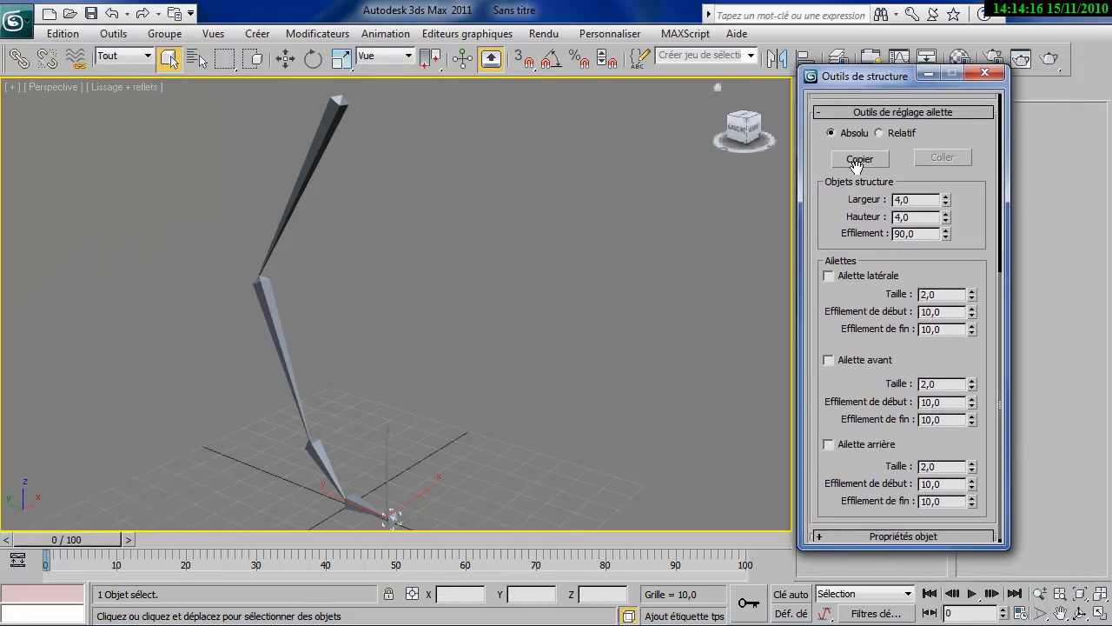
left_click_drag(827, 196, 815, 504)
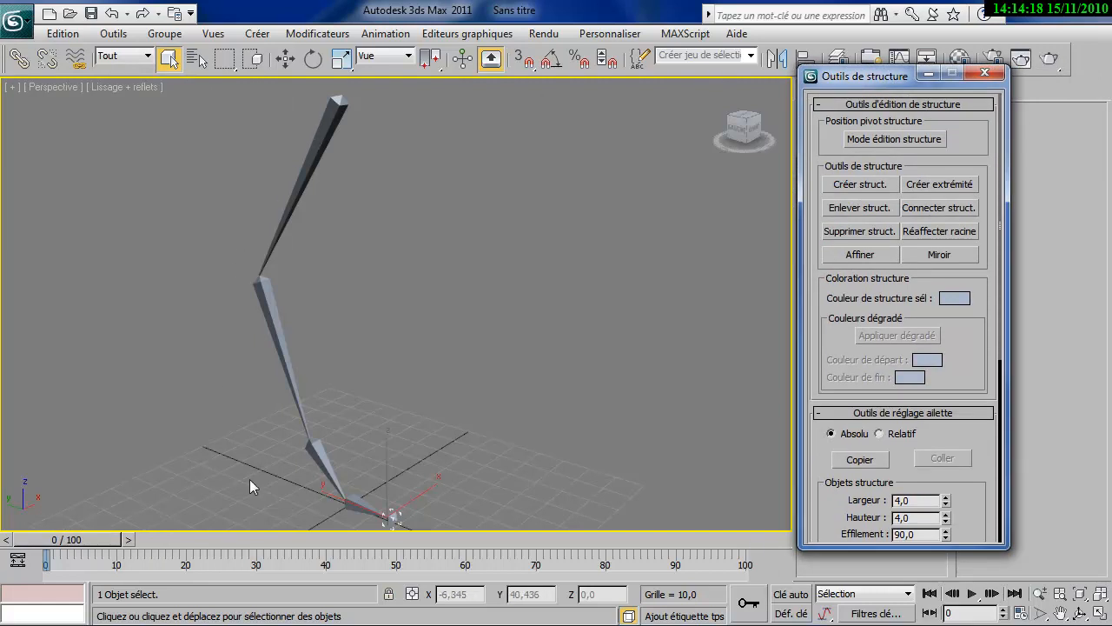
left_click(880, 140)
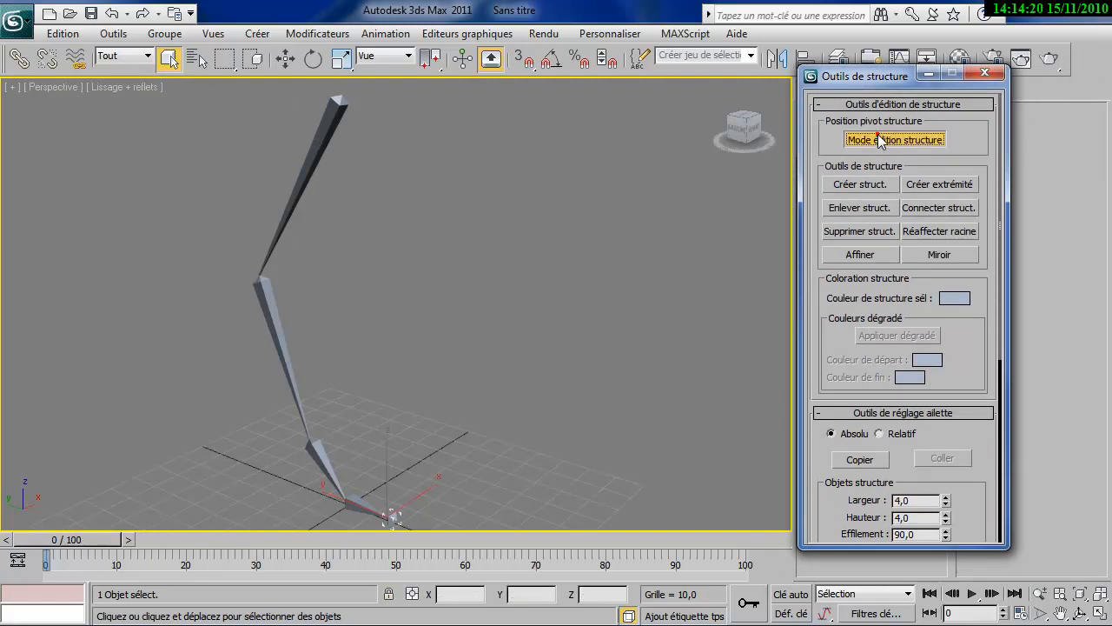
- Move the knee joint in the YZ plane to about Y 31.2, Z 76.8, and leave bone edit mode
left_click(261, 293)
right_click(266, 291)
left_click(284, 304)
middle_click_drag(382, 341, 346, 303, "alt")
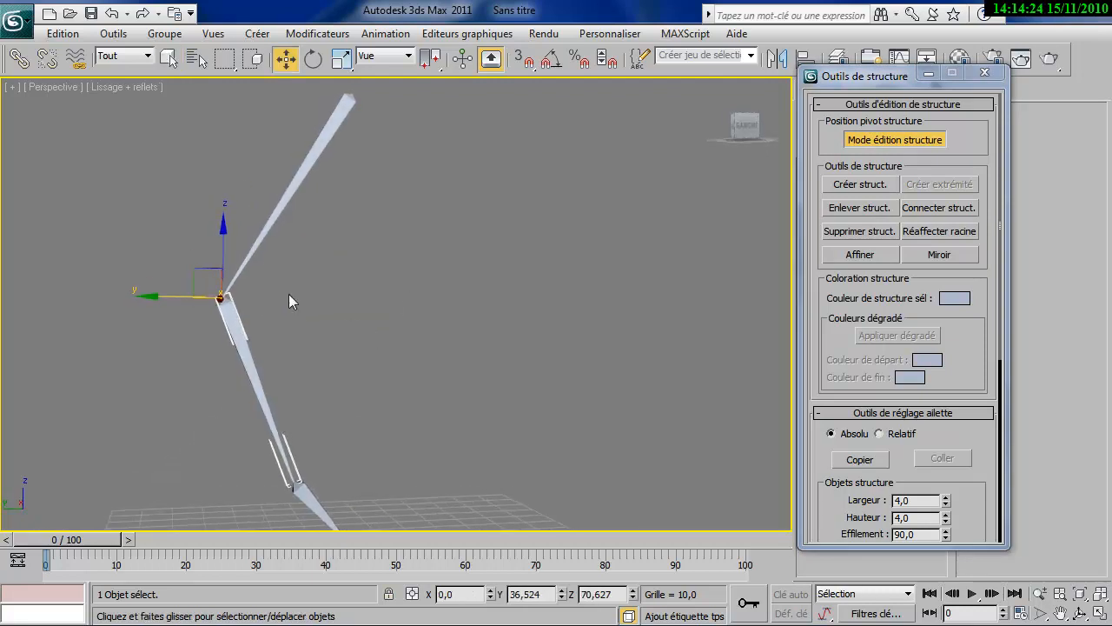
left_click_drag(196, 269, 214, 247)
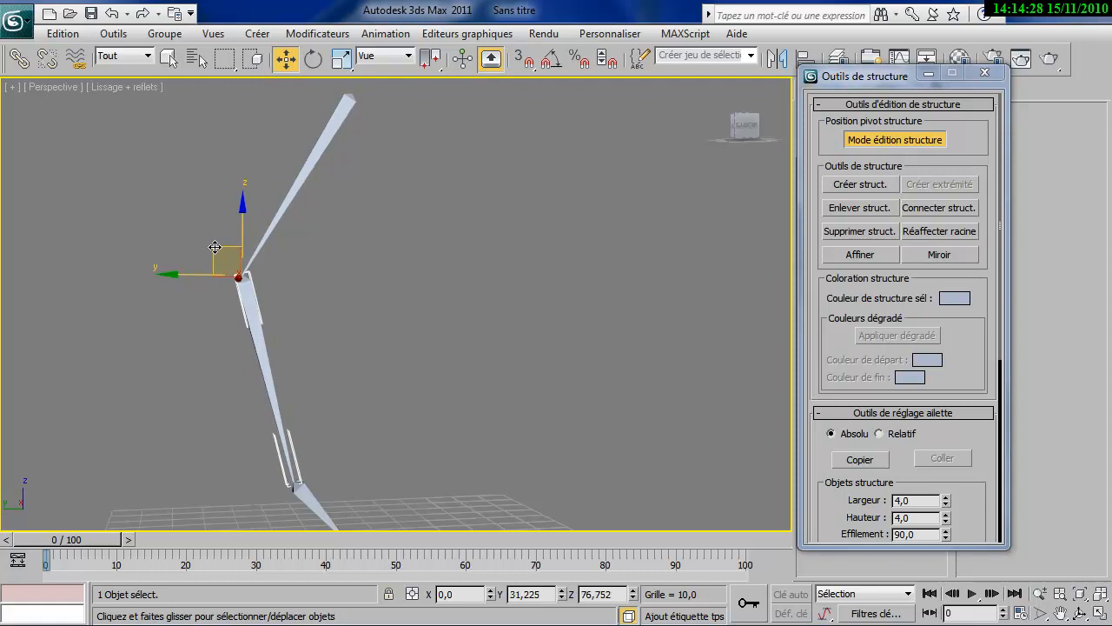
left_click(434, 295)
middle_click_drag(434, 294, 320, 188, "alt")
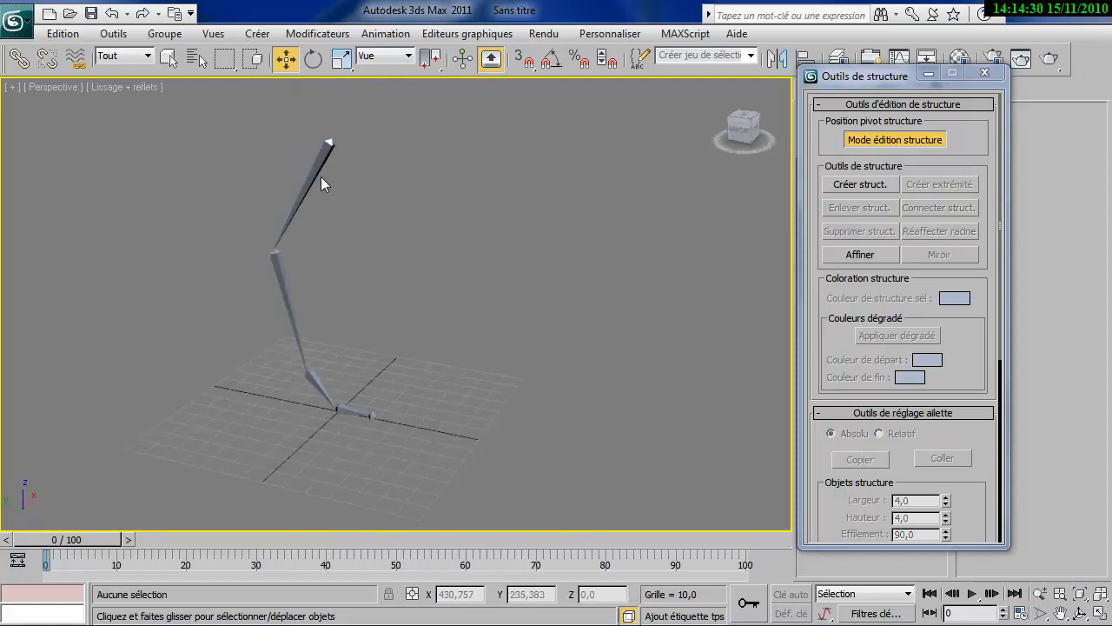
left_click(868, 139)
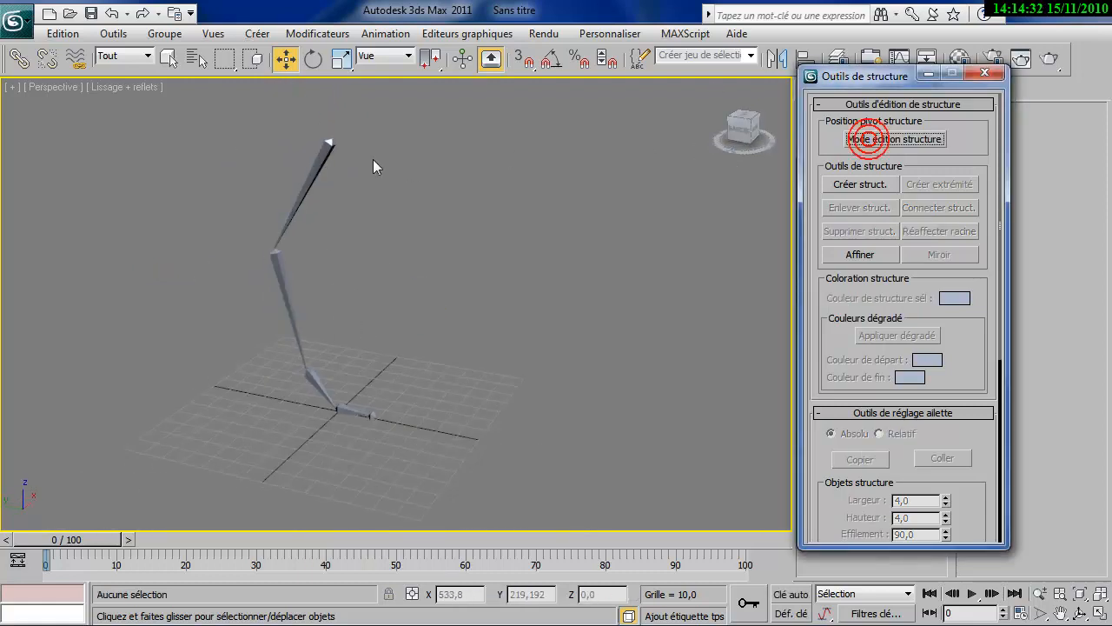
- Select the whole leg chain and set the bones' width to 8, height to 8 and taper to 30
double_click(318, 167)
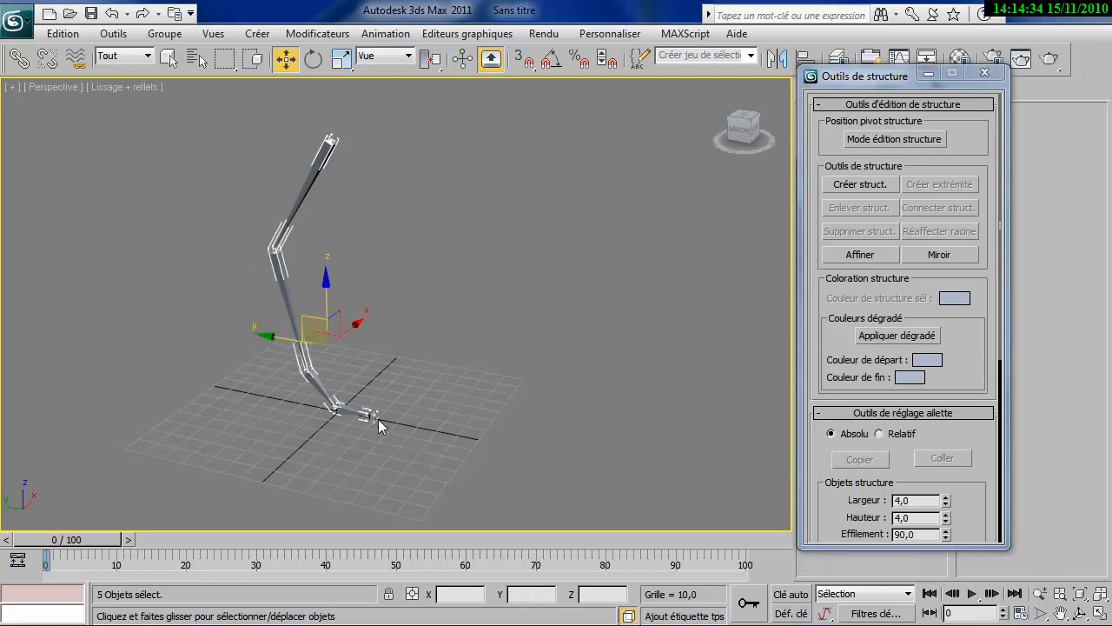
left_click_drag(844, 495, 956, 328)
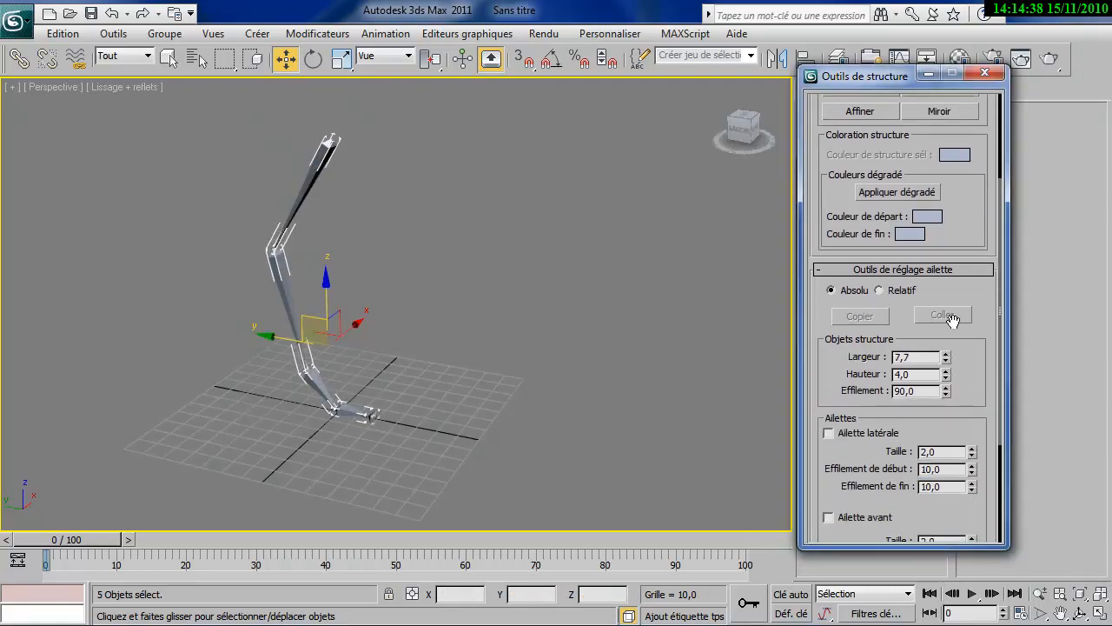
left_click_drag(945, 374, 878, 351)
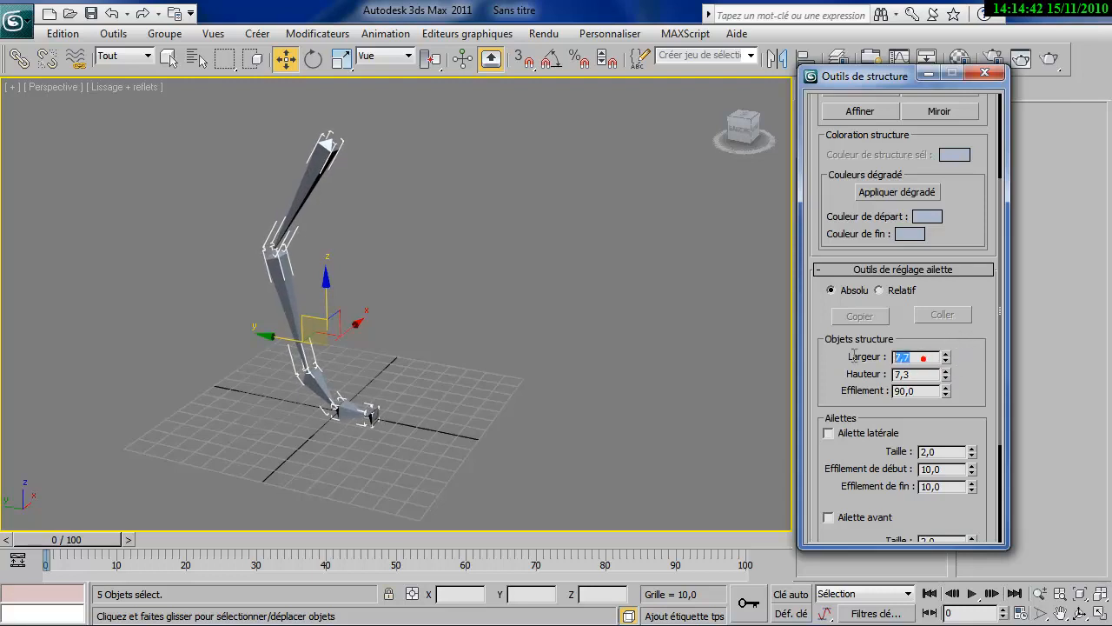
type("8")
key("Tab")
type("8")
key("Tab")
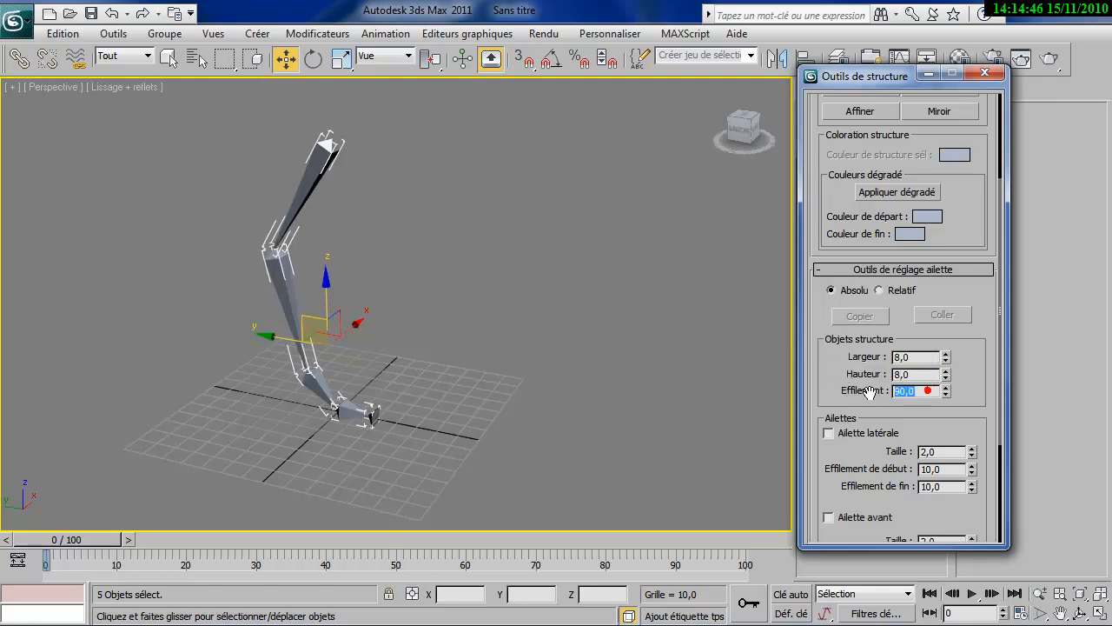
type("30")
key("Return")
middle_click_drag(397, 363, 493, 355)
scroll(404, 395, "up", 3)
left_click(555, 389)
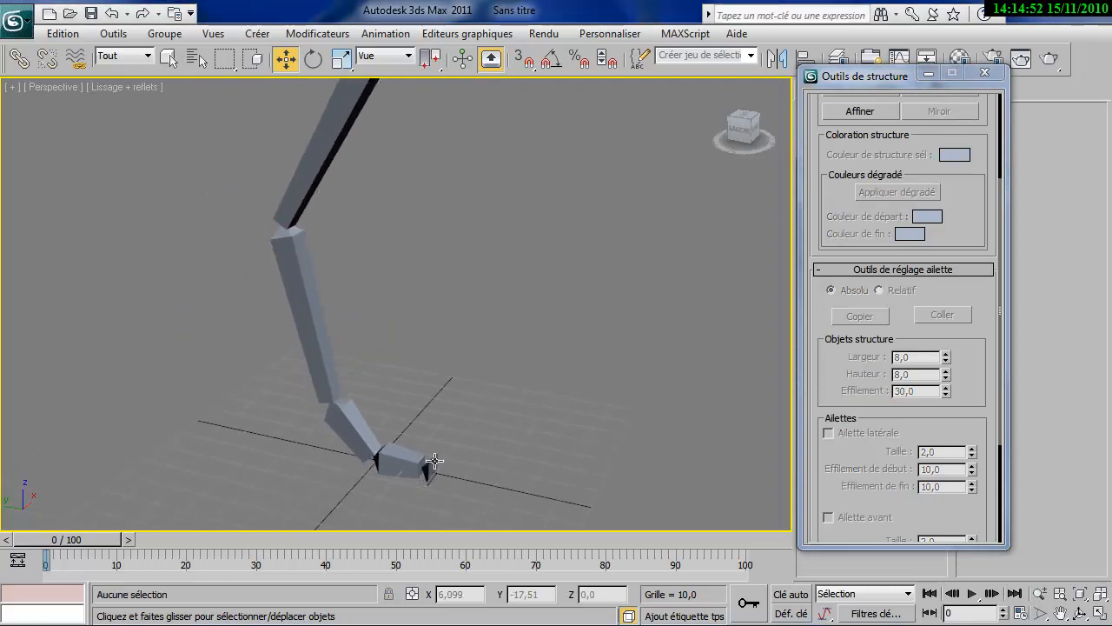
- Widen the foot bone to 13.9 and reduce the height of the toe's end bone to 3.8
left_click(390, 458)
left_click_drag(947, 358, 975, 302)
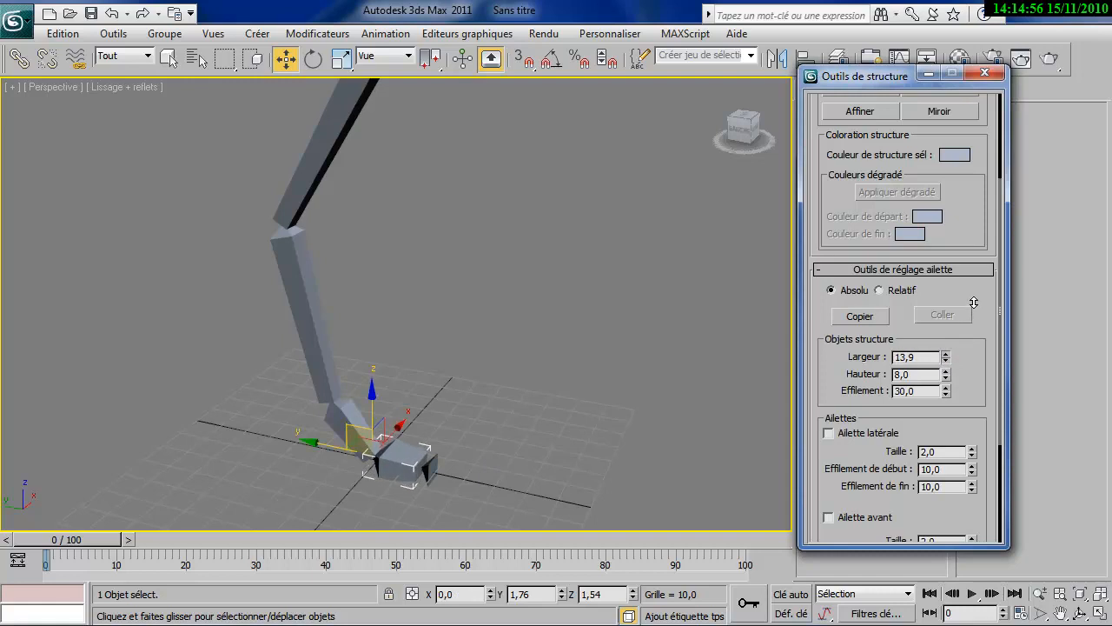
left_click(429, 463)
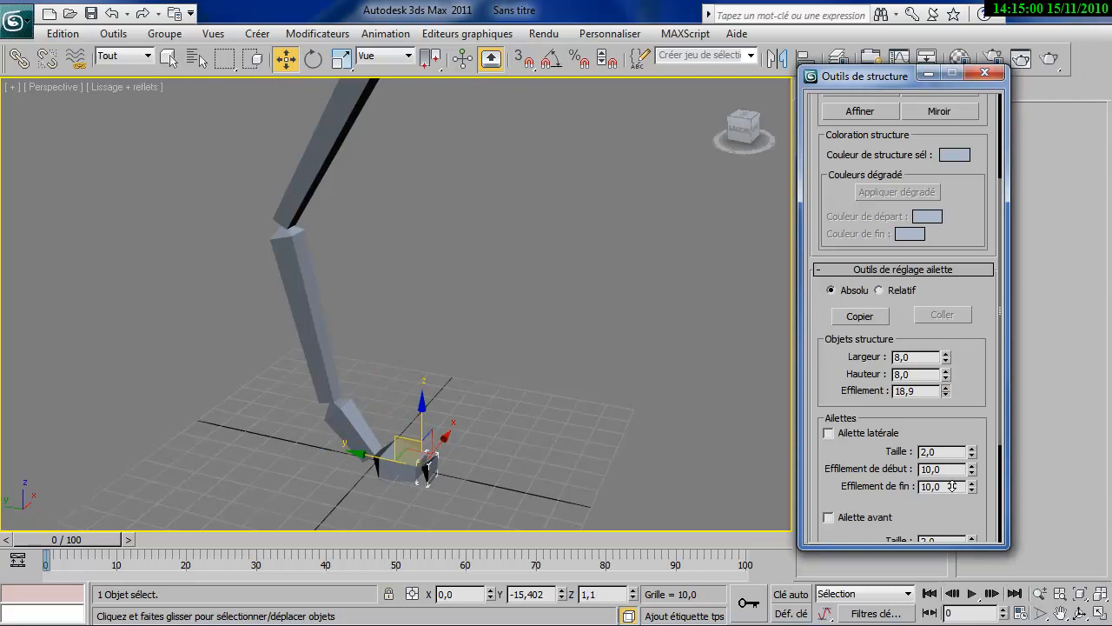
mouse_move(945, 374)
left_mouse_down()
mouse_move(950, 313)
mouse_move(952, 376)
left_mouse_up()
left_click_drag(965, 414, 790, 441)
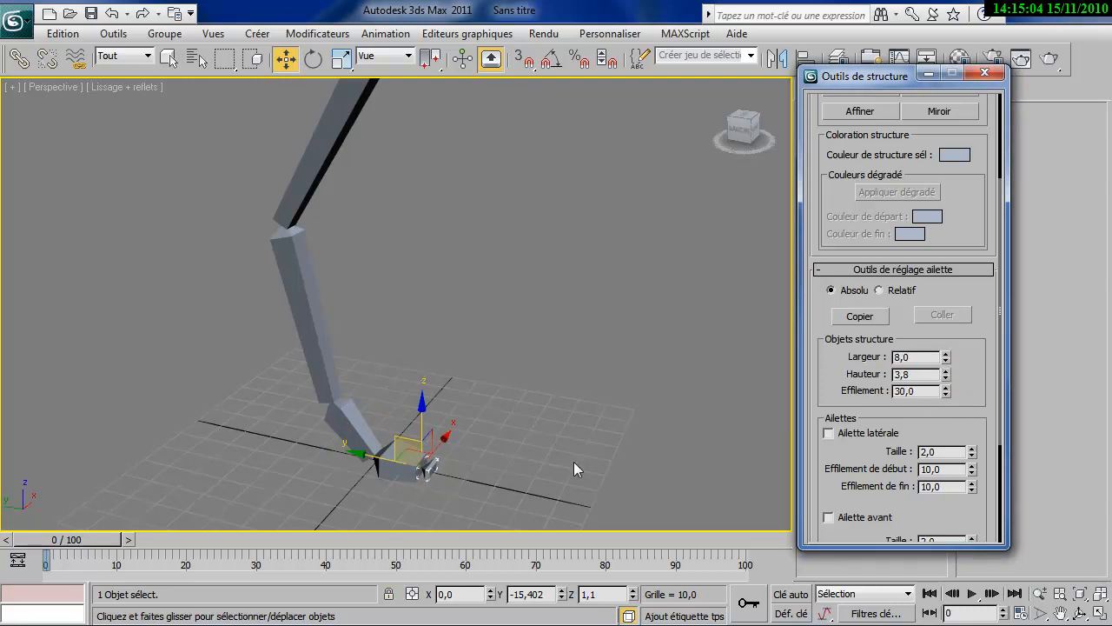
- Enable side fins on the foot bone and set their size to 5.2
middle_click_drag(518, 464, 488, 397, "alt")
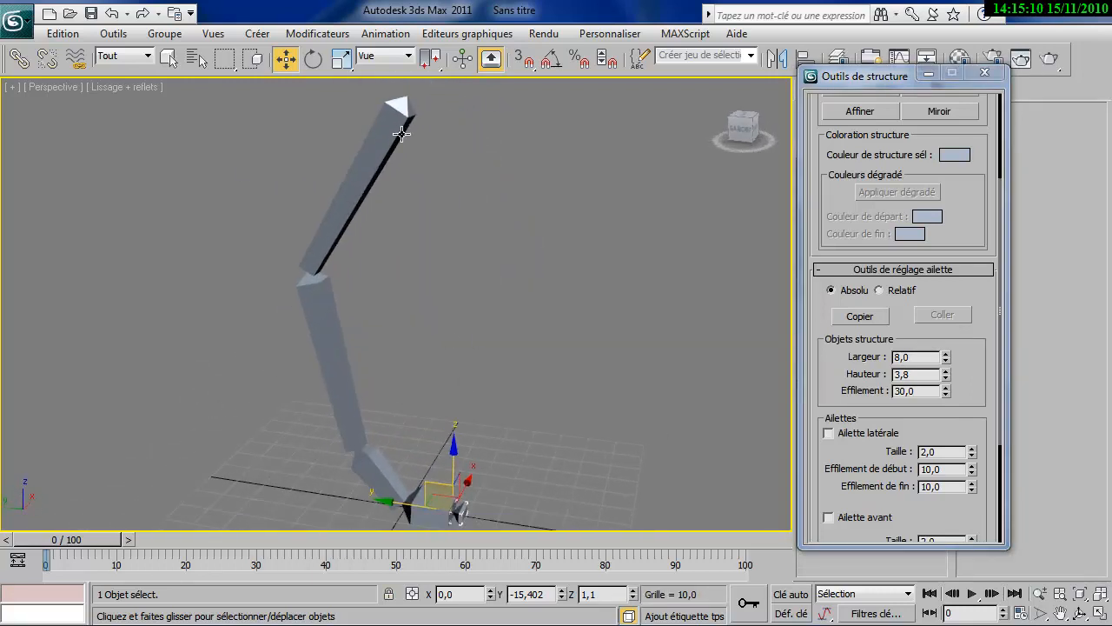
left_click_drag(845, 388, 845, 238)
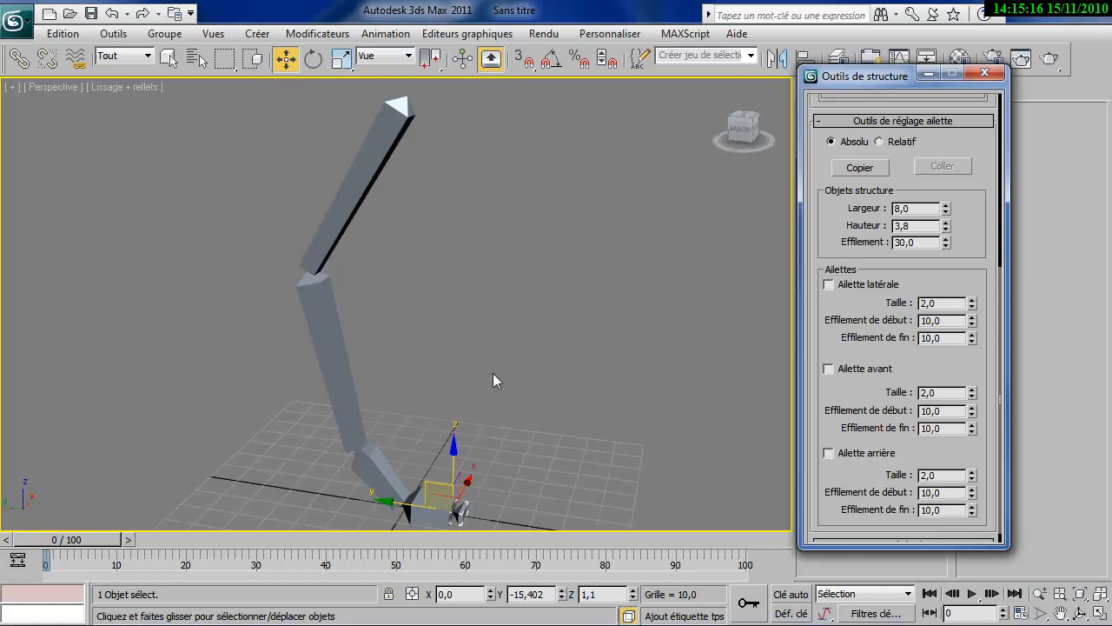
mouse_move(508, 374)
middle_mouse_down("alt")
mouse_move(434, 358)
mouse_move(506, 385)
mouse_move(487, 334)
mouse_move(517, 370)
middle_mouse_up("alt")
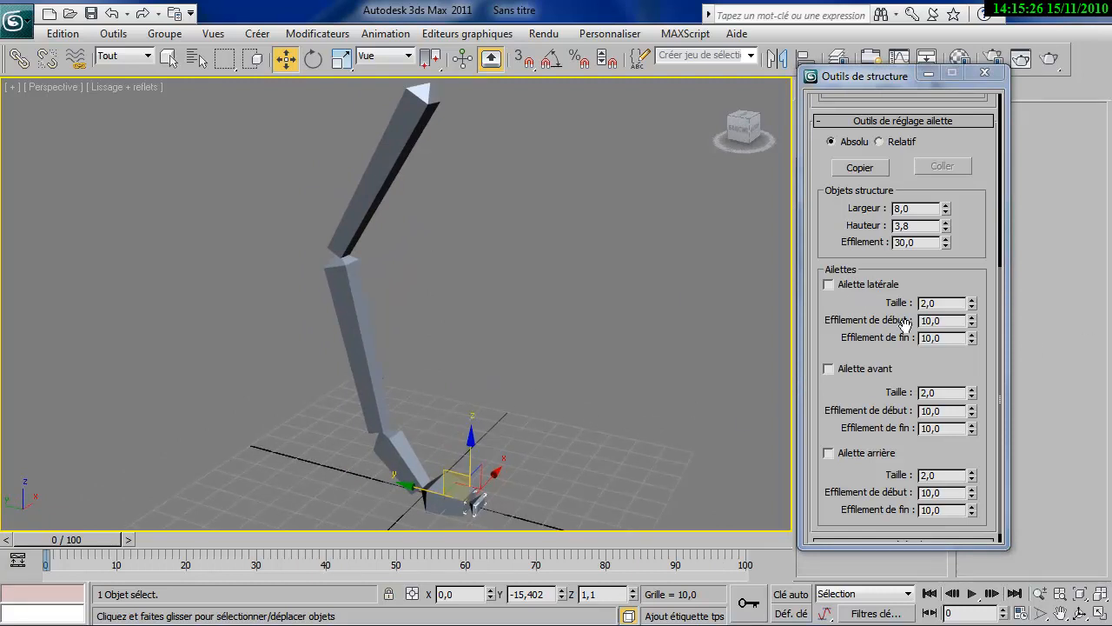
left_click(433, 508)
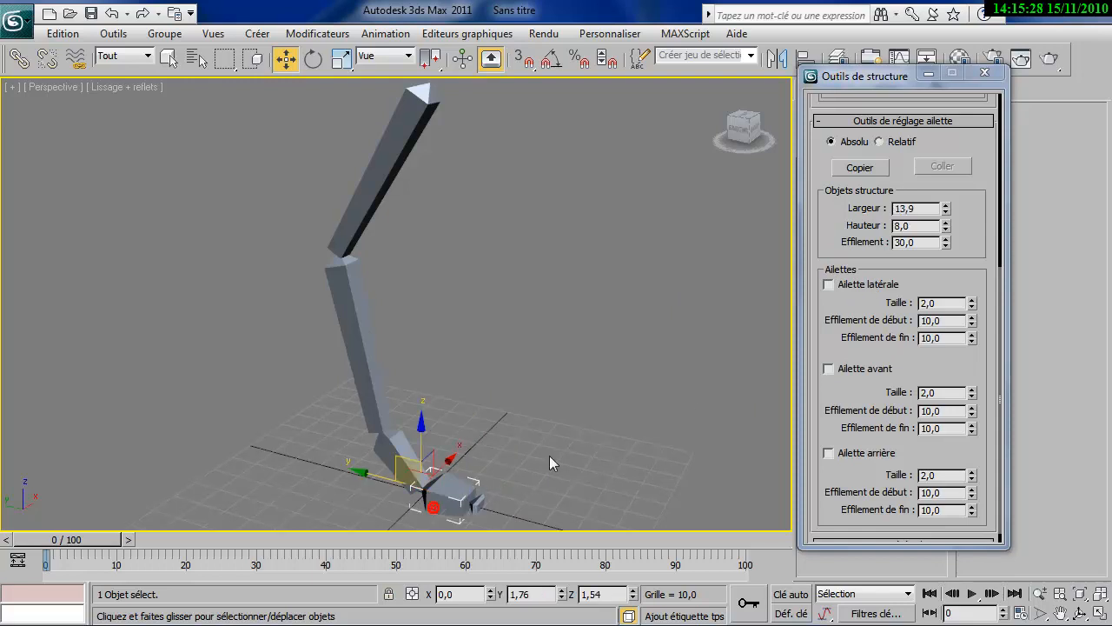
left_click(854, 288)
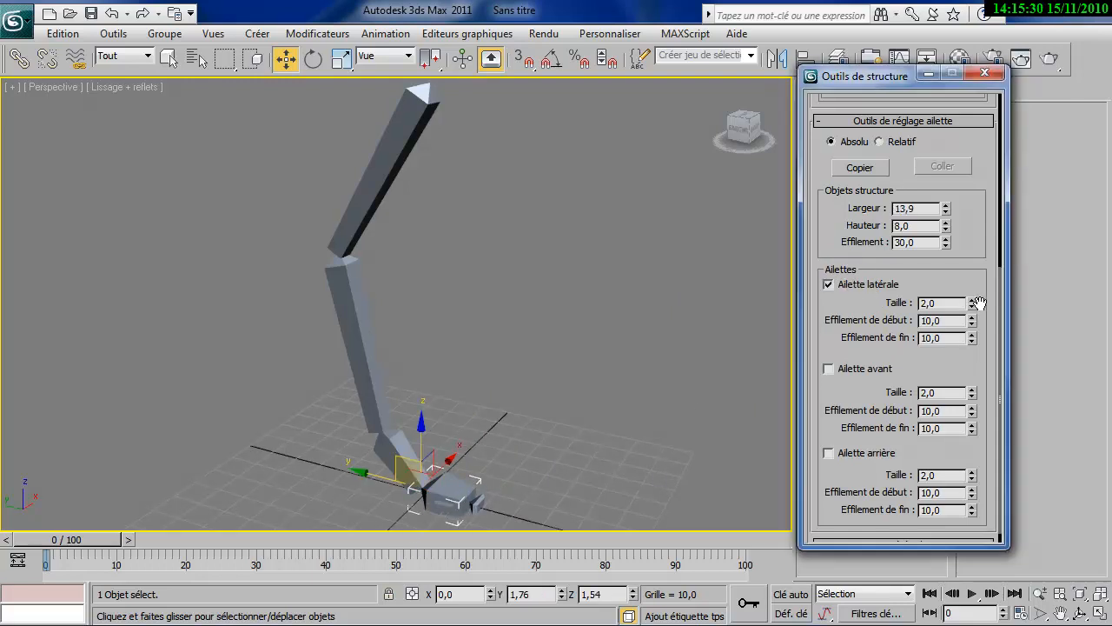
left_click_drag(979, 301, 971, 279)
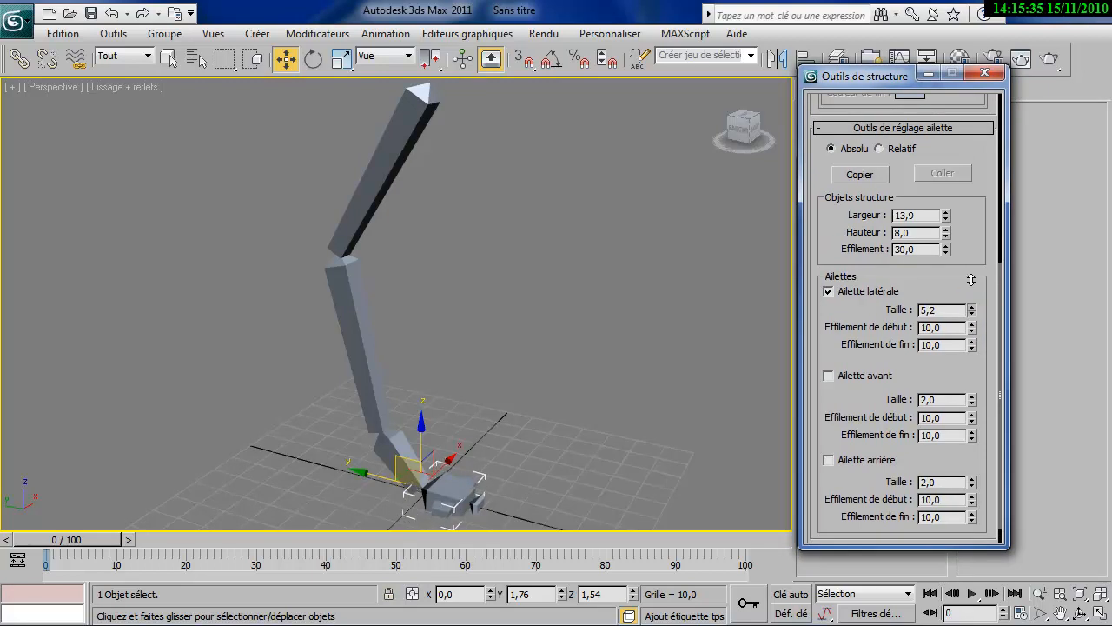
- Enable side fins on the ankle bone behind the foot and set their size to 5.1
left_click(388, 448)
left_click(876, 294)
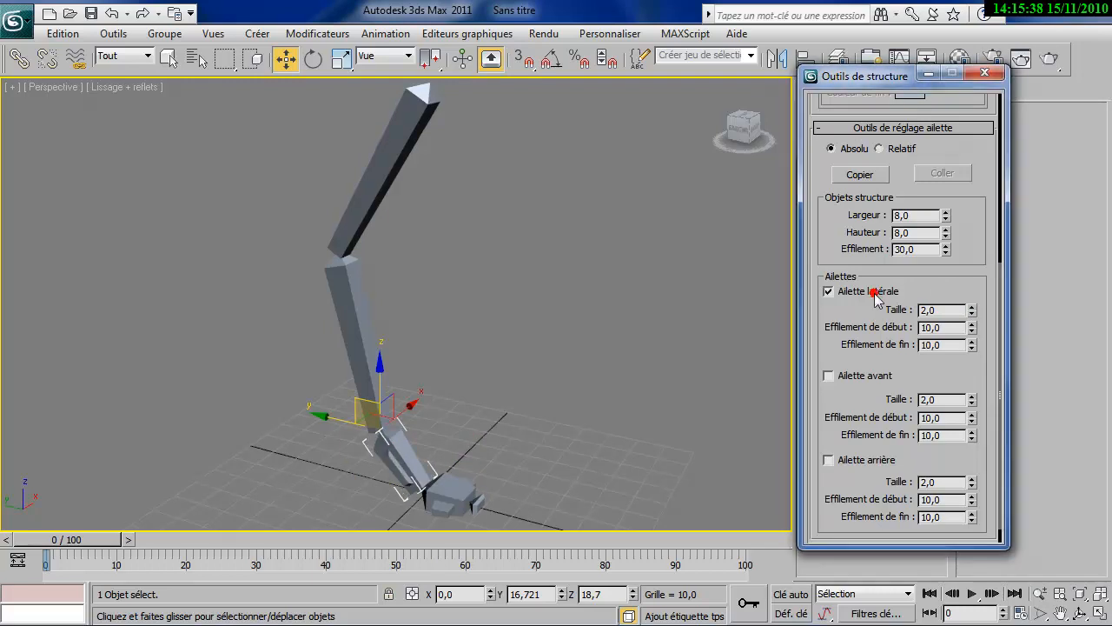
left_click_drag(973, 310, 970, 304)
- Enable side, front and back fins on the shin bone
left_click(351, 320)
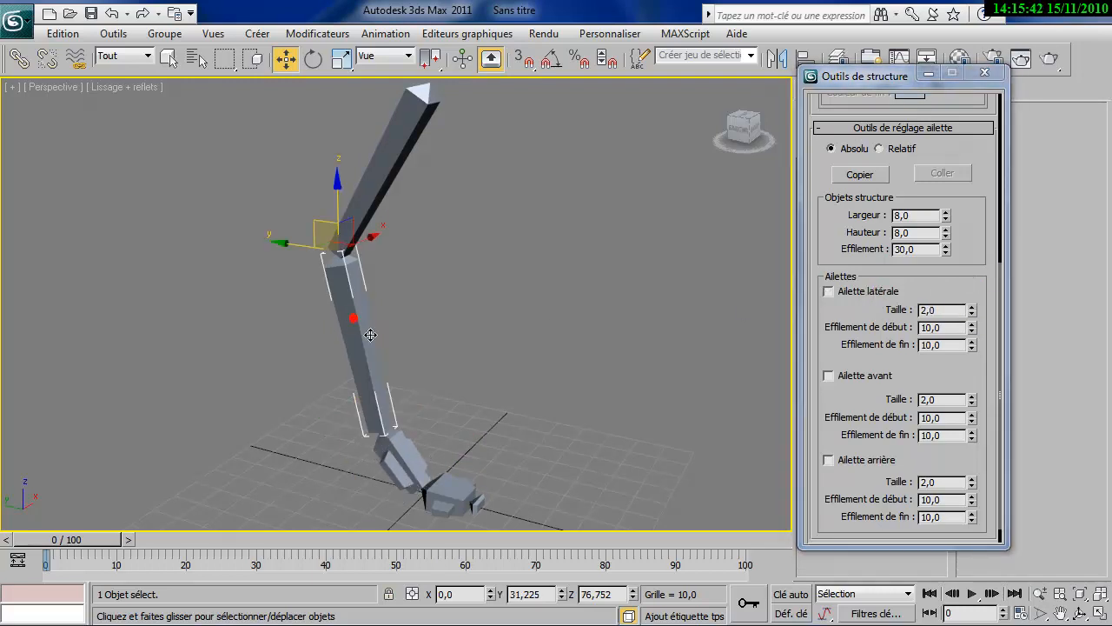
left_click(848, 292)
left_click(848, 375)
left_click(848, 460)
middle_click_drag(626, 399, 340, 352, "alt")
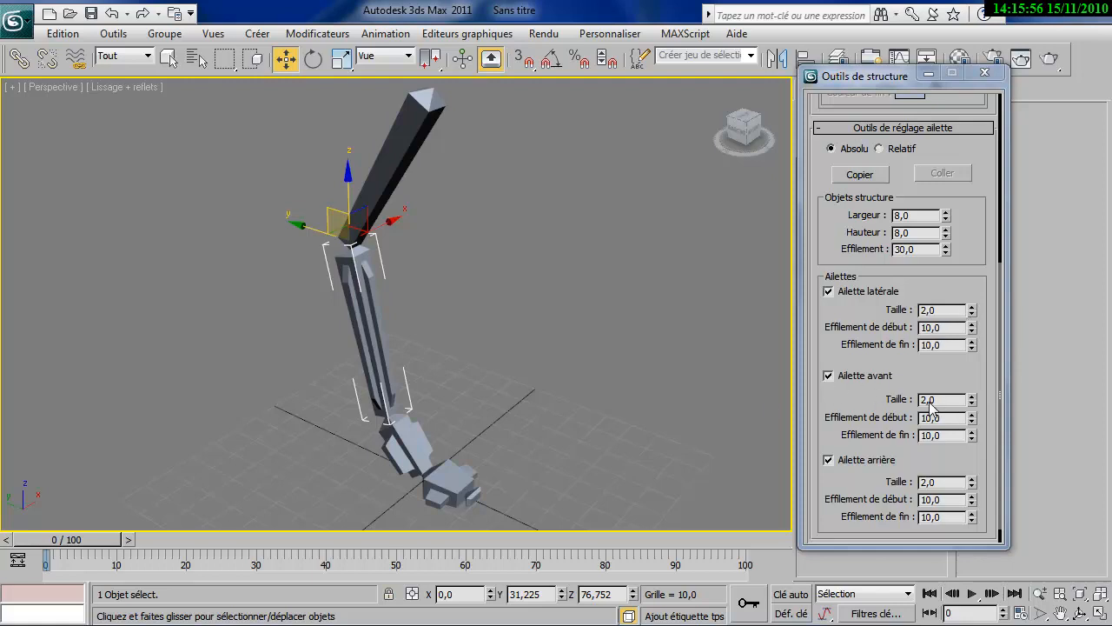
- Set the shin's side fins to size 4.6 and end taper 25.2, its front fin's end taper to 20.8, and increase its back fin's end taper
left_click_drag(974, 310, 980, 286)
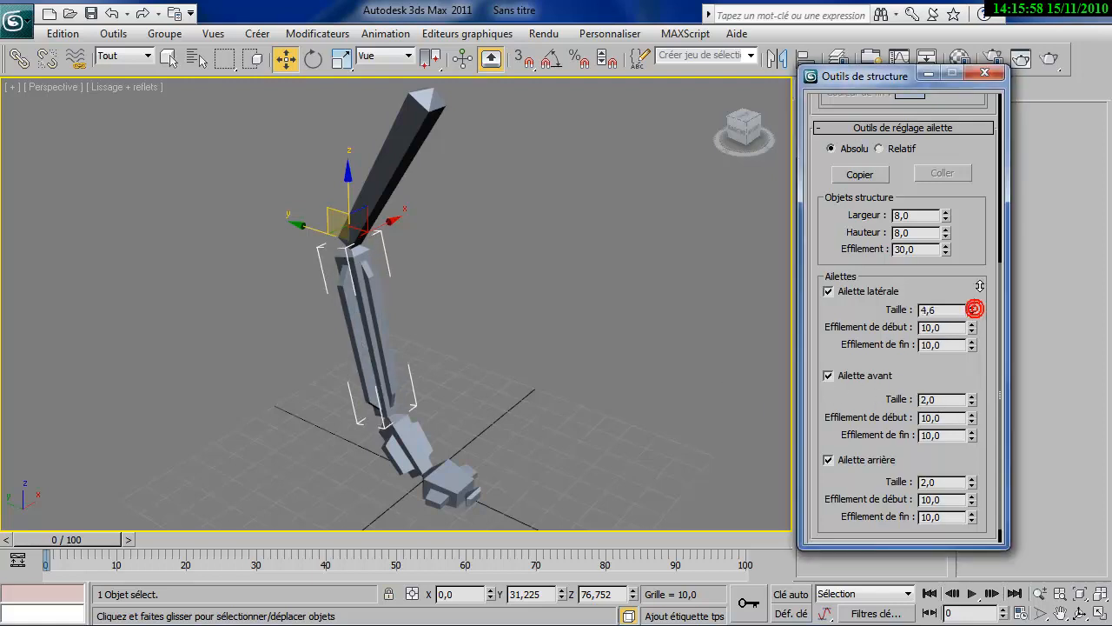
left_click_drag(972, 345, 978, 232)
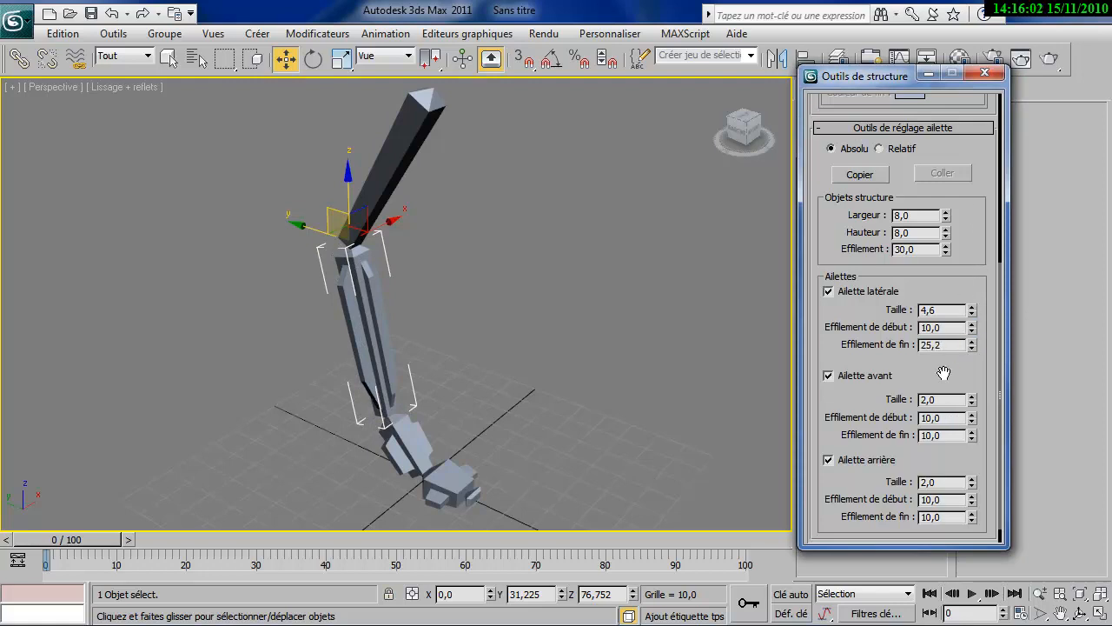
left_click_drag(990, 375, 991, 351)
middle_click_drag(616, 442, 746, 410, "alt")
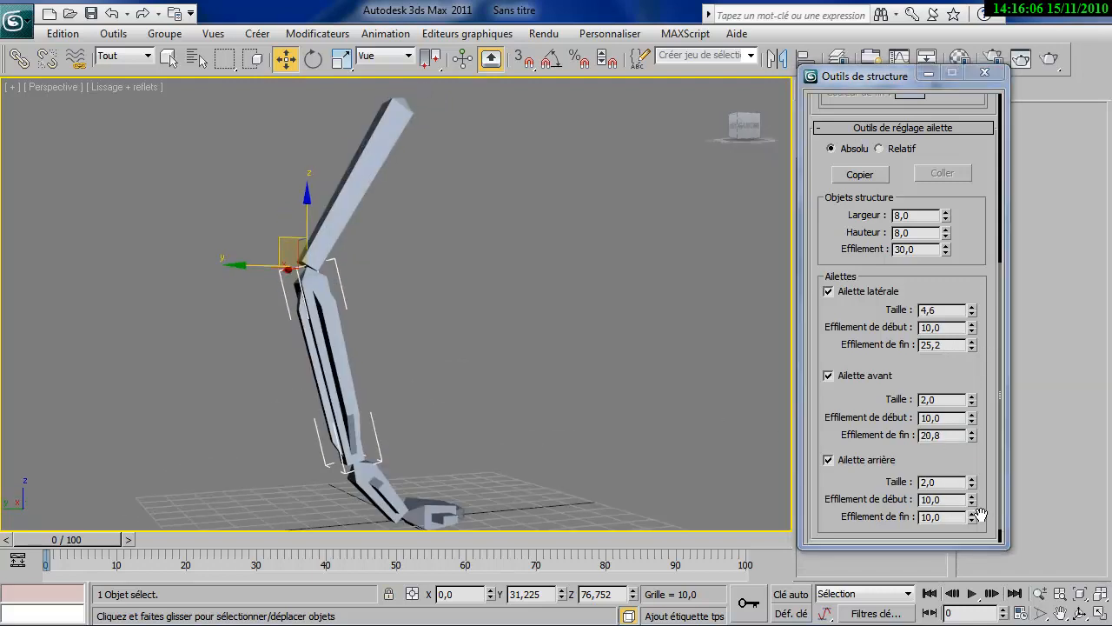
left_click_drag(973, 518, 966, 383)
- Enable a back fin on the ankle bone with size 5.5 and end taper 33.8, and increase its start taper
middle_click_drag(554, 426, 552, 348)
left_click(360, 403)
middle_click_drag(368, 401, 411, 395, "alt")
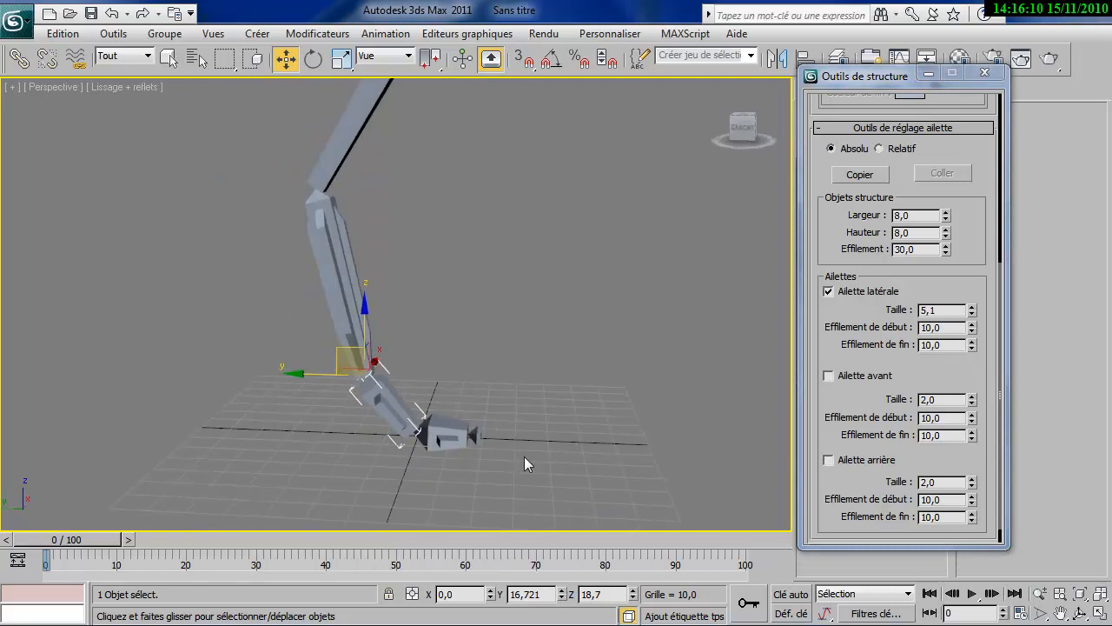
left_click(847, 463)
middle_click_drag(553, 473, 592, 450, "alt")
scroll(480, 459, "up", 4)
middle_click_drag(480, 459, 508, 294)
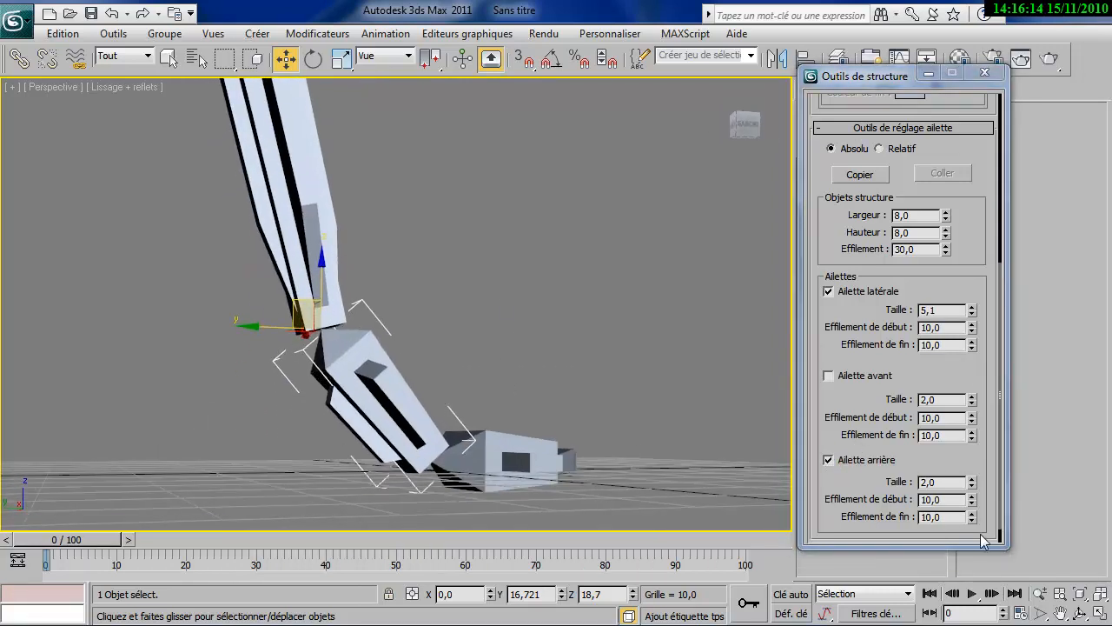
left_click_drag(973, 487, 976, 309)
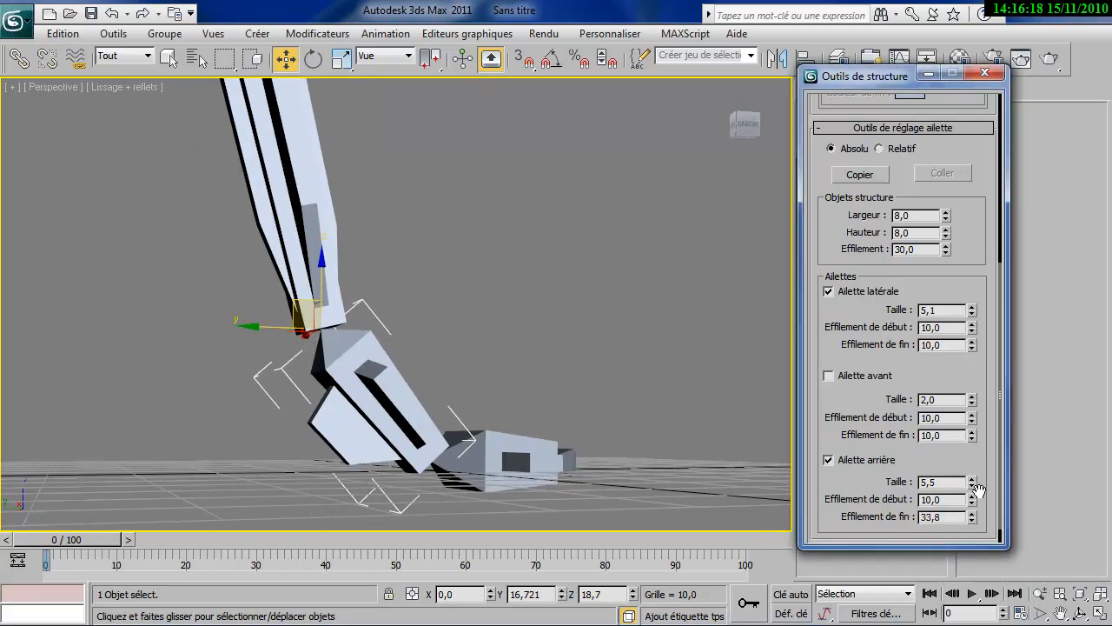
left_click_drag(972, 498, 981, 393)
- Reselect the ankle bone and enable its front fin
left_click(556, 412)
middle_click_drag(556, 412, 423, 374, "alt")
left_click(423, 373)
middle_click_drag(533, 396, 508, 360, "alt")
left_click(829, 375)
- Enable side, front and back fins on the thigh bone
middle_click_drag(466, 484, 665, 558, "alt")
left_click(448, 271)
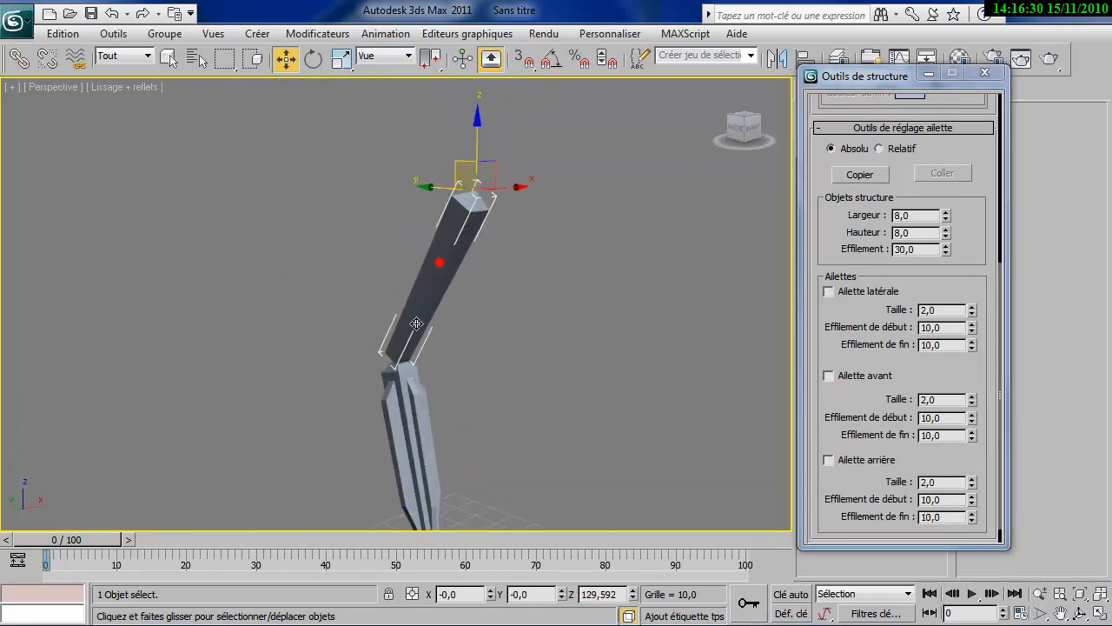
left_click(828, 291)
left_click(828, 375)
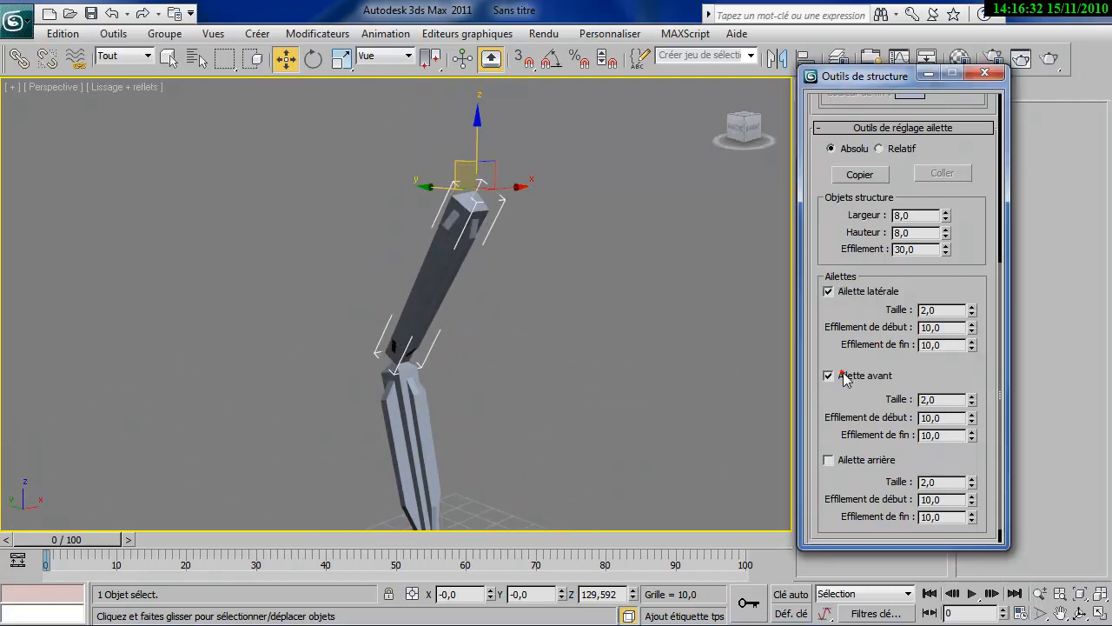
left_click(828, 460)
middle_click_drag(608, 410, 519, 353, "alt")
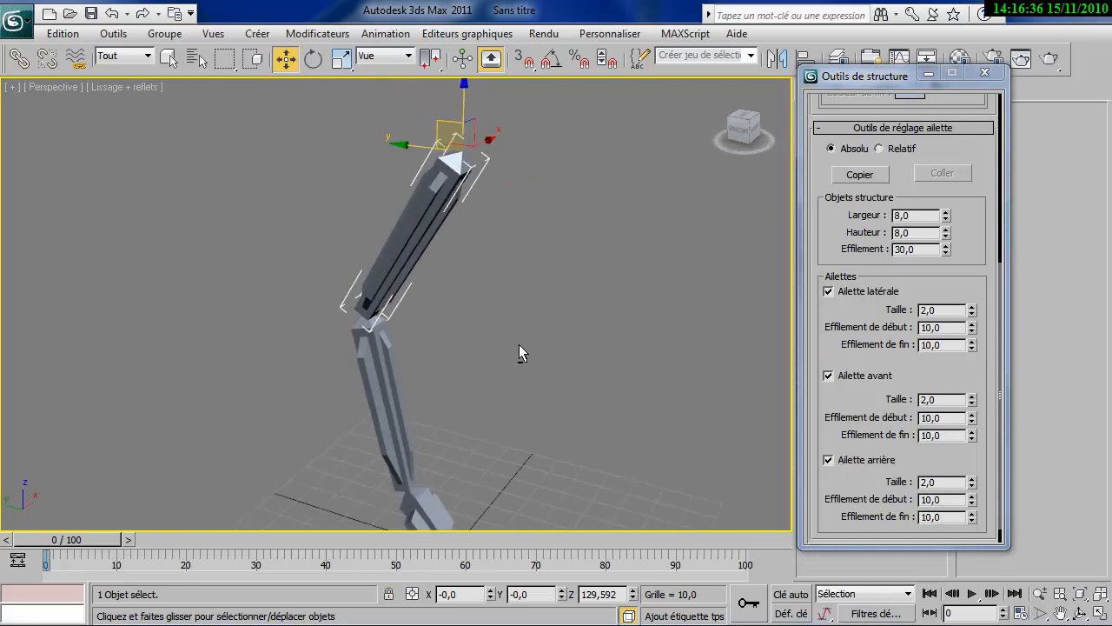
- Set the thigh bone's fin sizes to 5.0 for the sides, 4.9 for the front and 5.4 for the back, and deselect it
left_click_drag(972, 479, 974, 283)
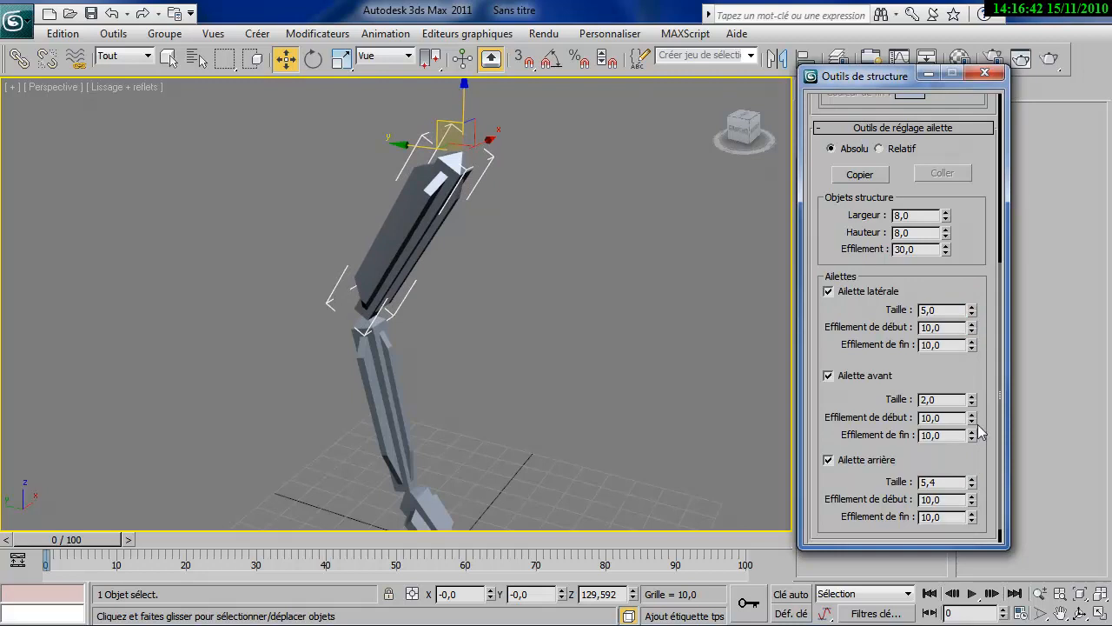
left_click_drag(972, 400, 972, 373)
left_click(545, 406)
middle_click_drag(544, 405, 290, 377, "alt")
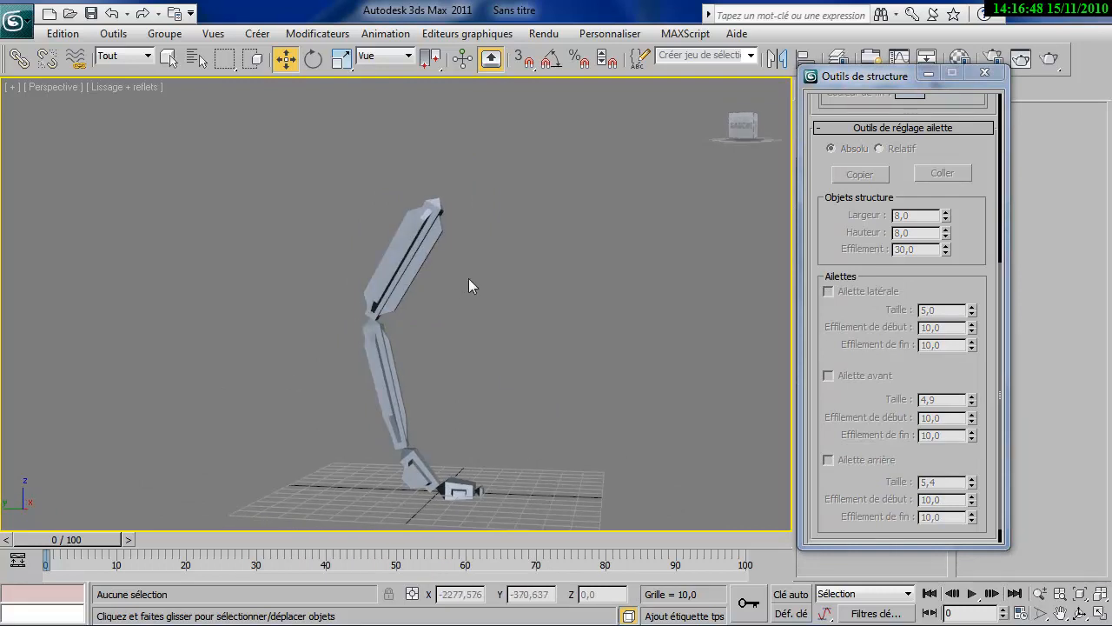
- Move the knee joint in bone edit mode to about Y 32.4, Z 74.0, and close the bone tools
left_click_drag(825, 146, 805, 448)
left_click(864, 139)
left_click(364, 308)
mouse_move(363, 308)
left_mouse_down()
mouse_move(343, 302)
mouse_move(356, 288)
mouse_move(351, 298)
left_mouse_up()
middle_click_drag(487, 369, 441, 415, "alt")
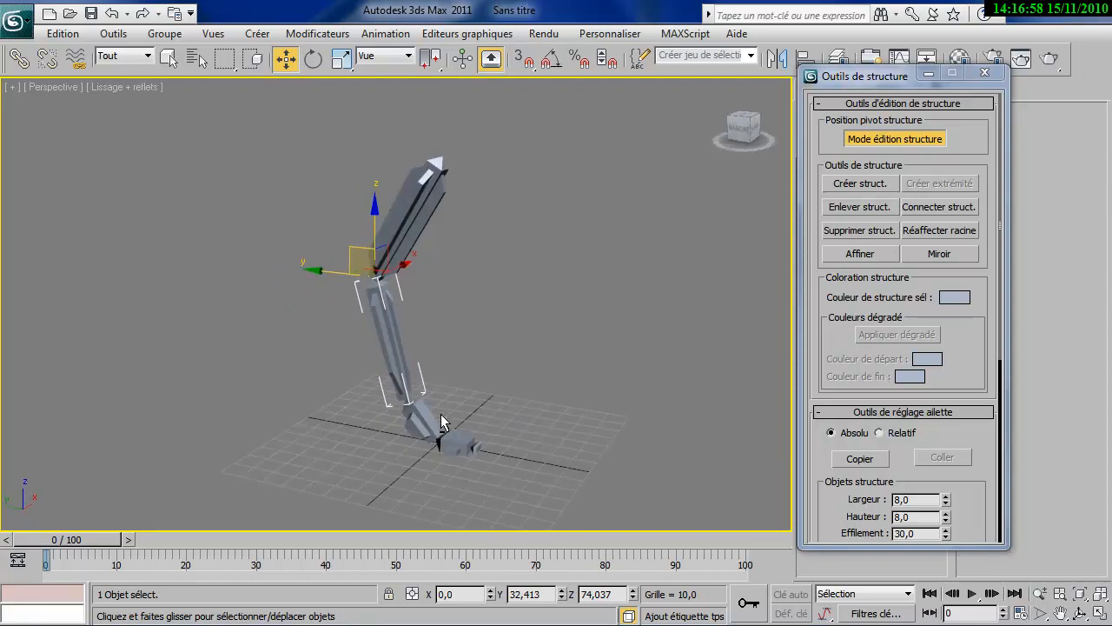
left_click(497, 357)
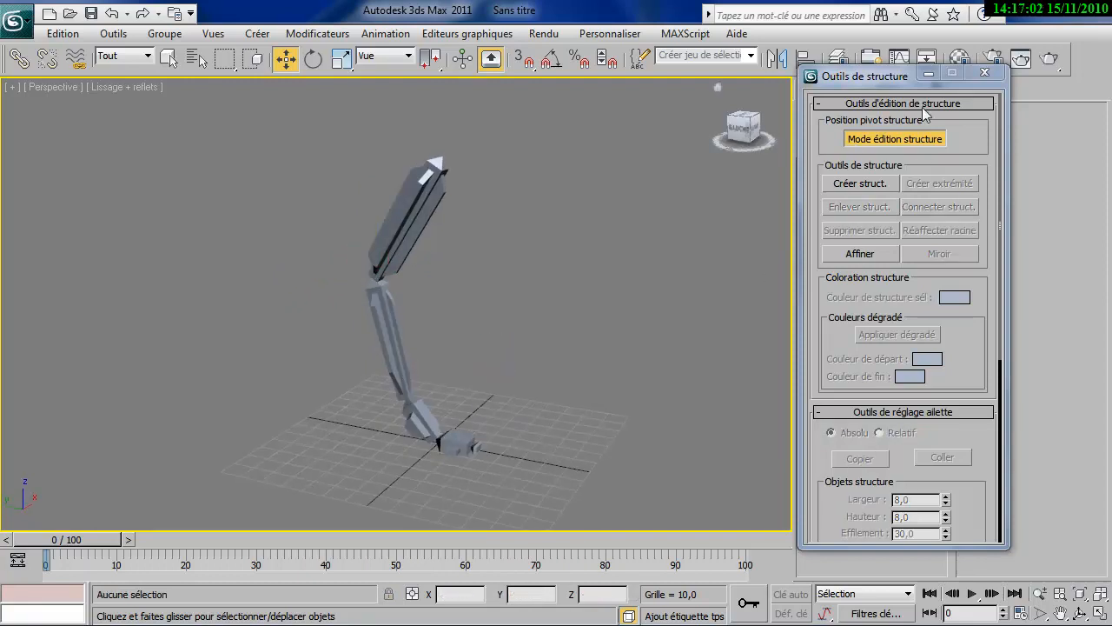
left_click(985, 73)
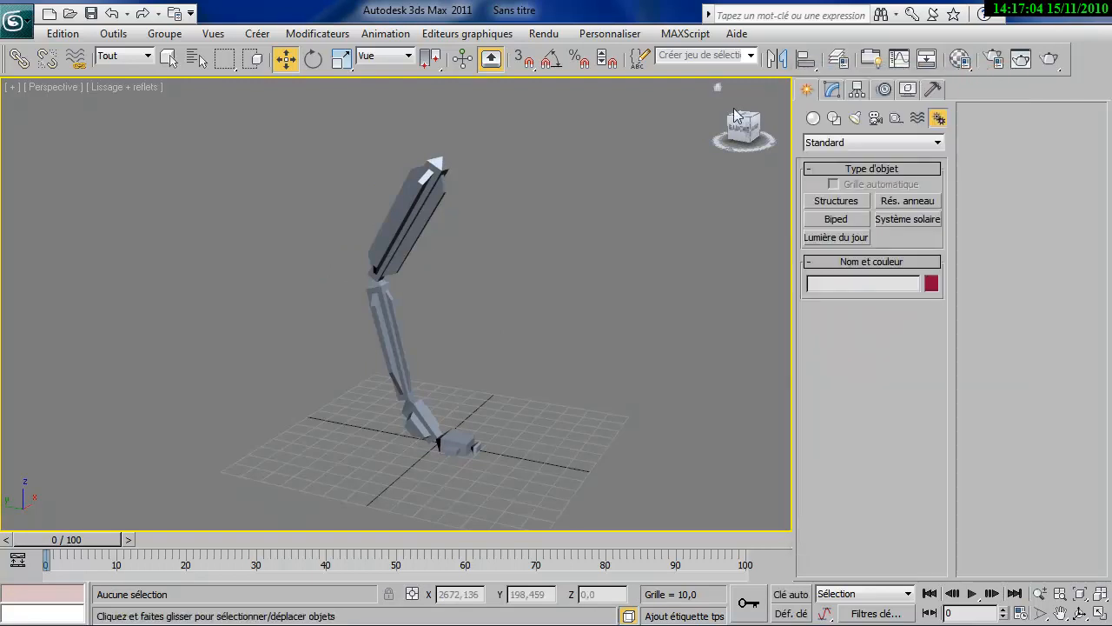
- Reopen the bone tools with the thigh bone selected and lower the knee joint slightly in bone edit mode
left_click(386, 33)
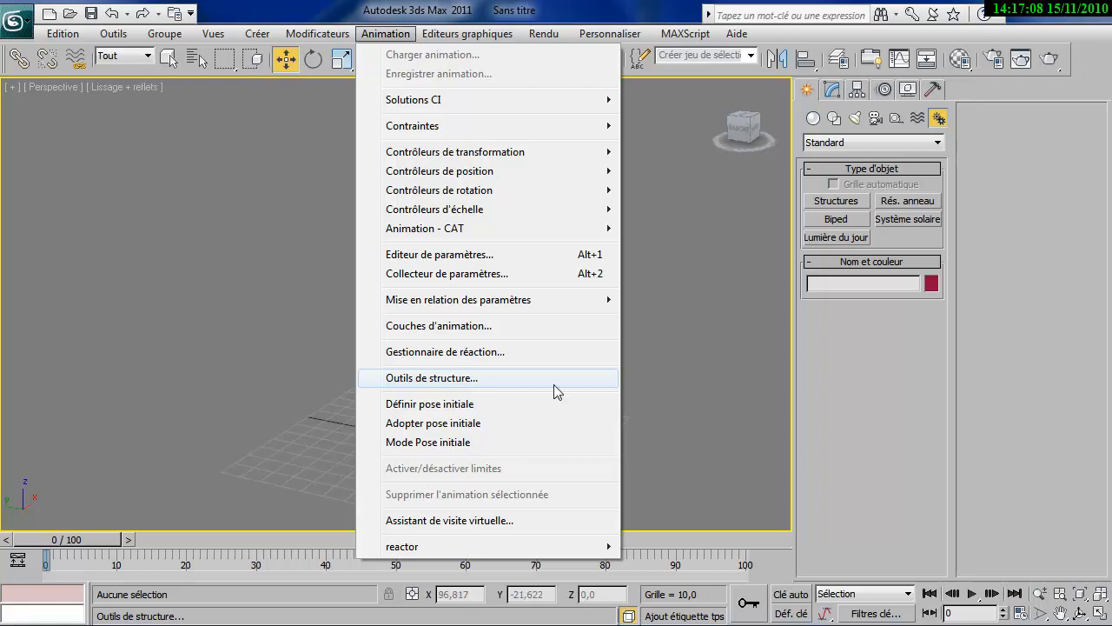
left_click(708, 380)
left_click(402, 209)
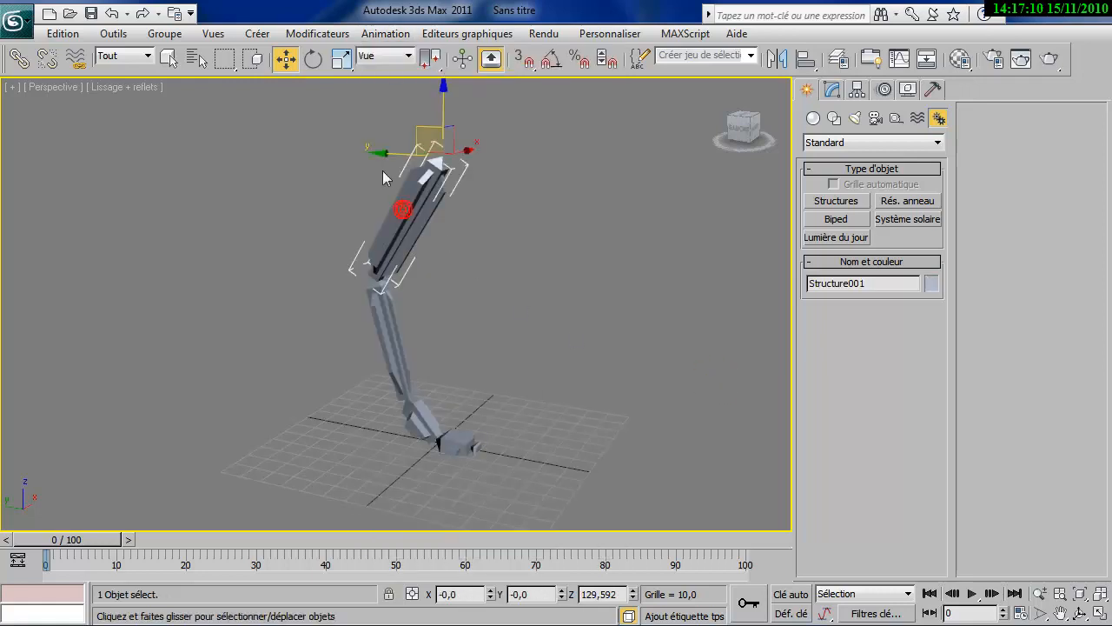
left_click(386, 33)
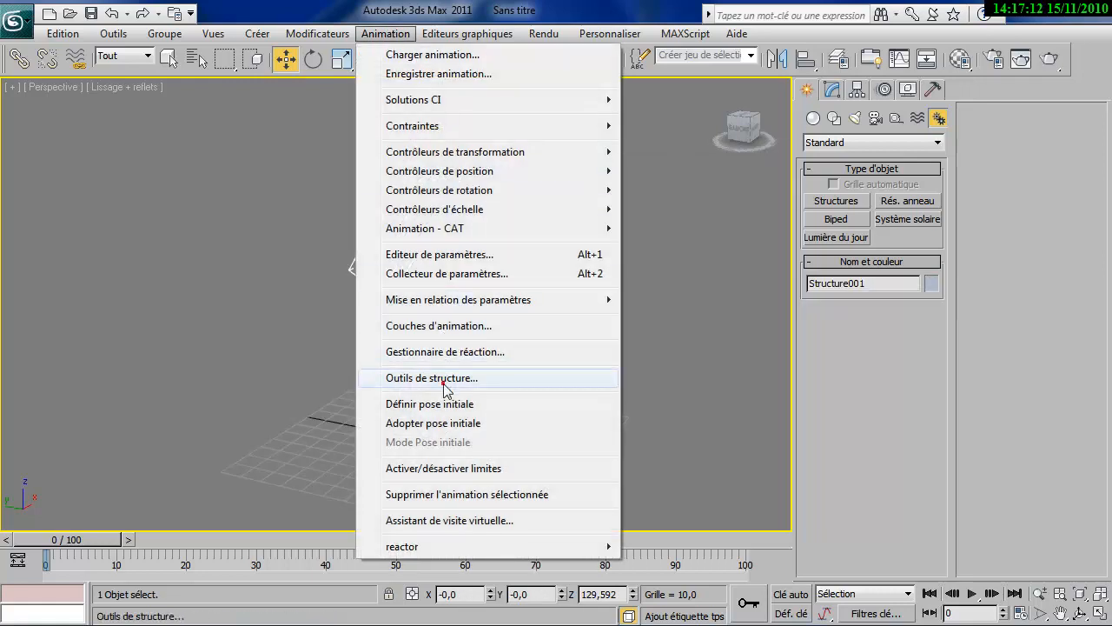
left_click(447, 379)
mouse_move(827, 199)
left_mouse_down()
mouse_move(819, 306)
mouse_move(812, 189)
left_mouse_up()
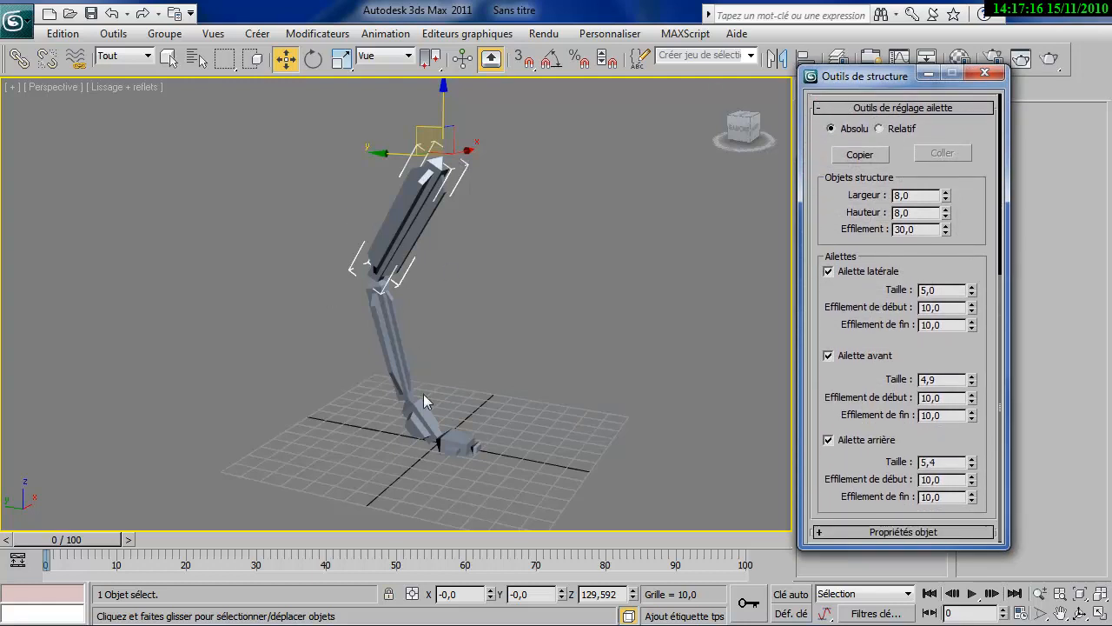
scroll(826, 209, "up", 5)
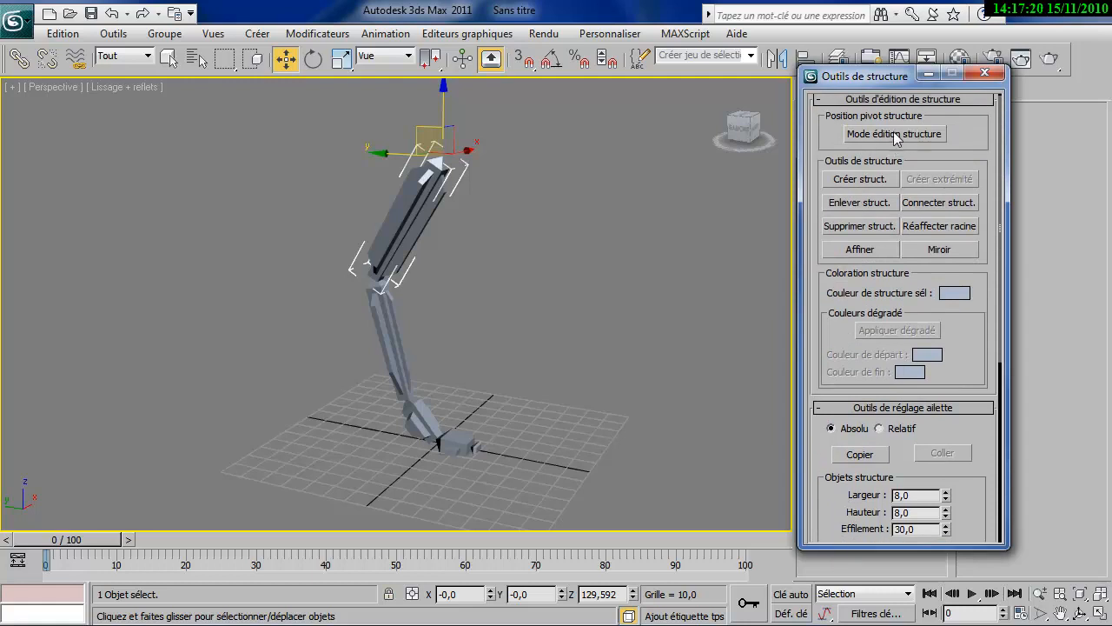
left_click(895, 136)
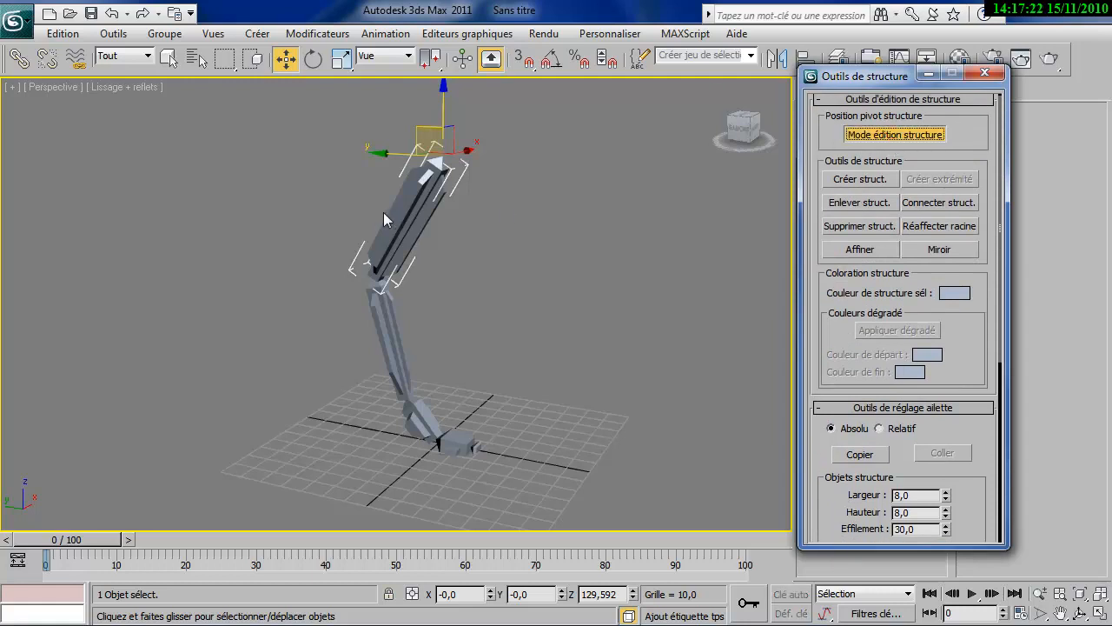
left_click_drag(431, 128, 361, 261)
- Move the foot bone's joint along Y to about 4.8, leave bone edit mode and close the bone tools
left_click(441, 446)
left_click_drag(442, 446, 375, 428)
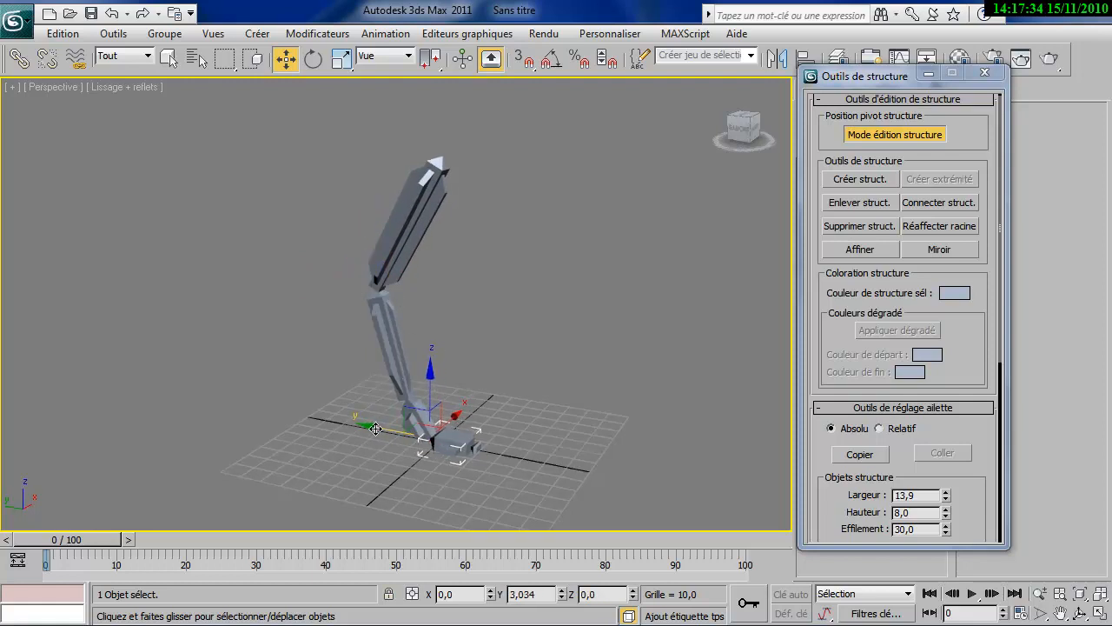
left_click(897, 137)
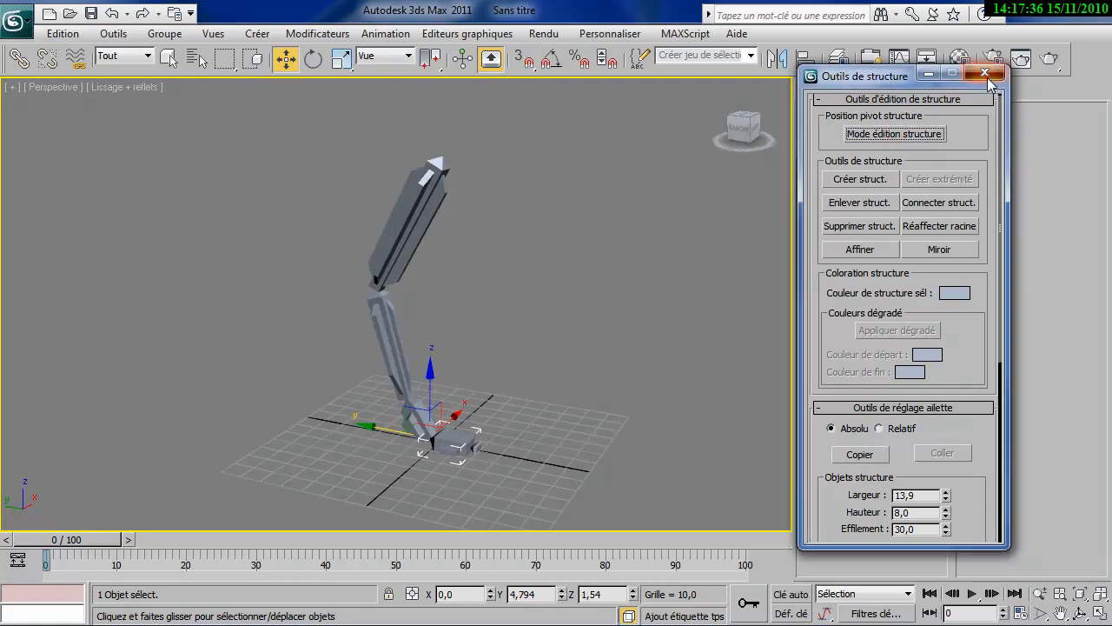
left_click(984, 73)
left_click(500, 385)
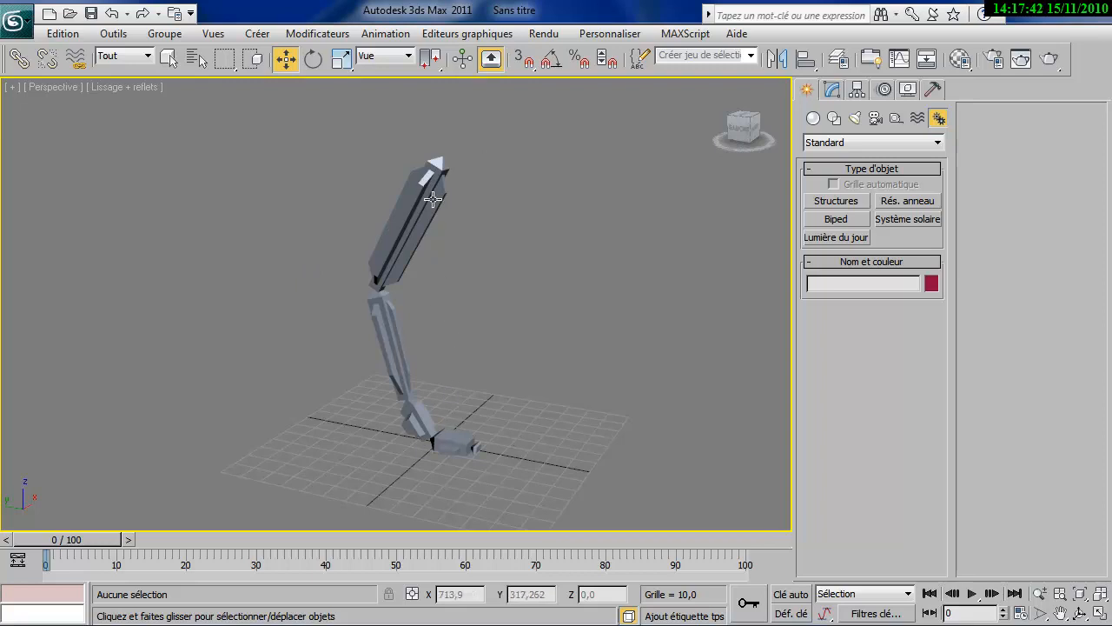
- Create a Point helper on the grid beside the leg with size 50 and both cross and box display
mouse_move(474, 420)
middle_mouse_down("alt")
mouse_move(561, 388)
mouse_move(555, 343)
mouse_move(569, 426)
mouse_move(496, 450)
mouse_move(461, 421)
mouse_move(484, 418)
middle_mouse_up("alt")
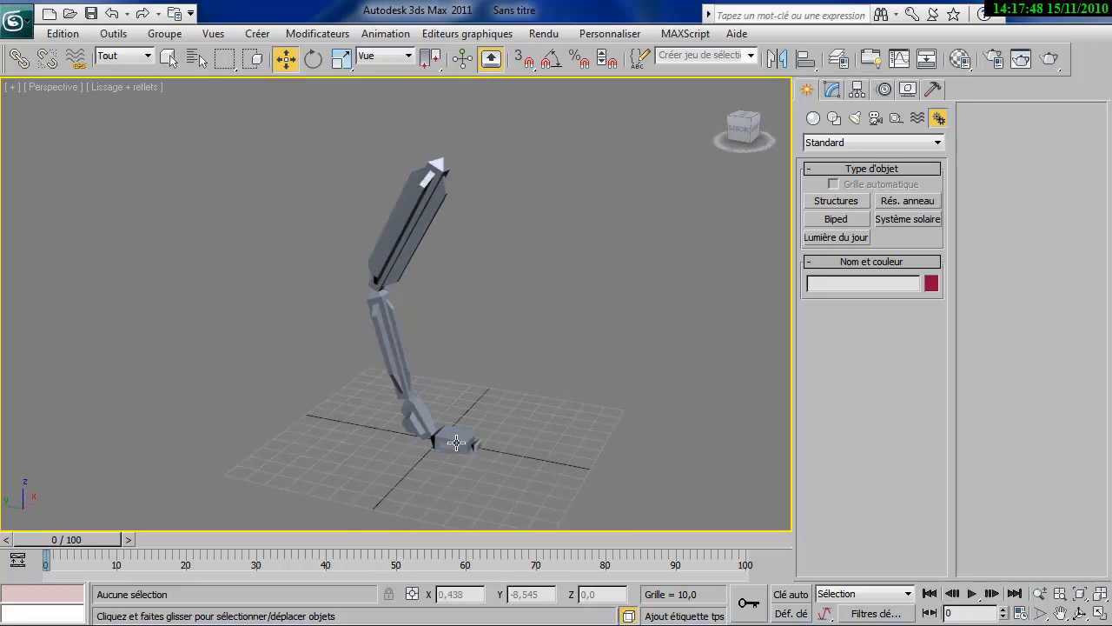
left_click(898, 119)
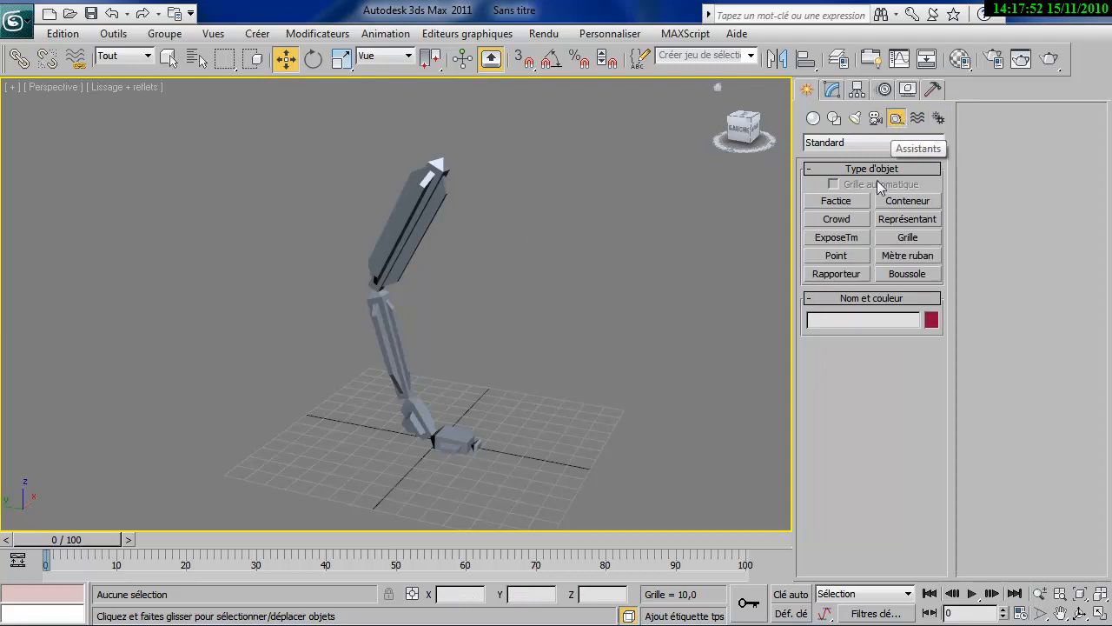
left_click(836, 256)
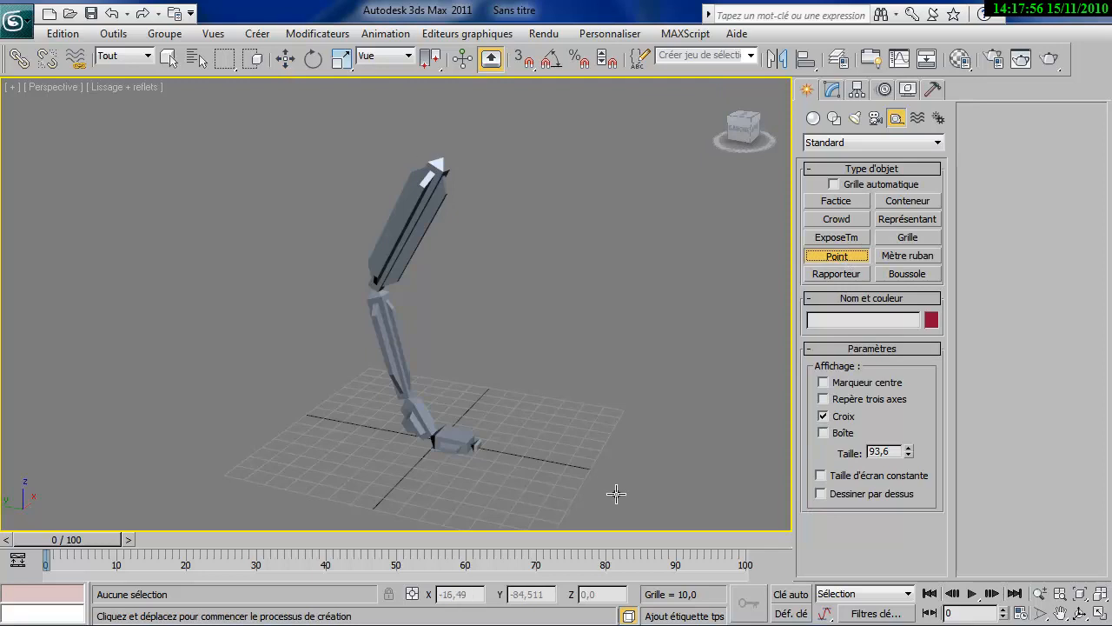
left_click(538, 411)
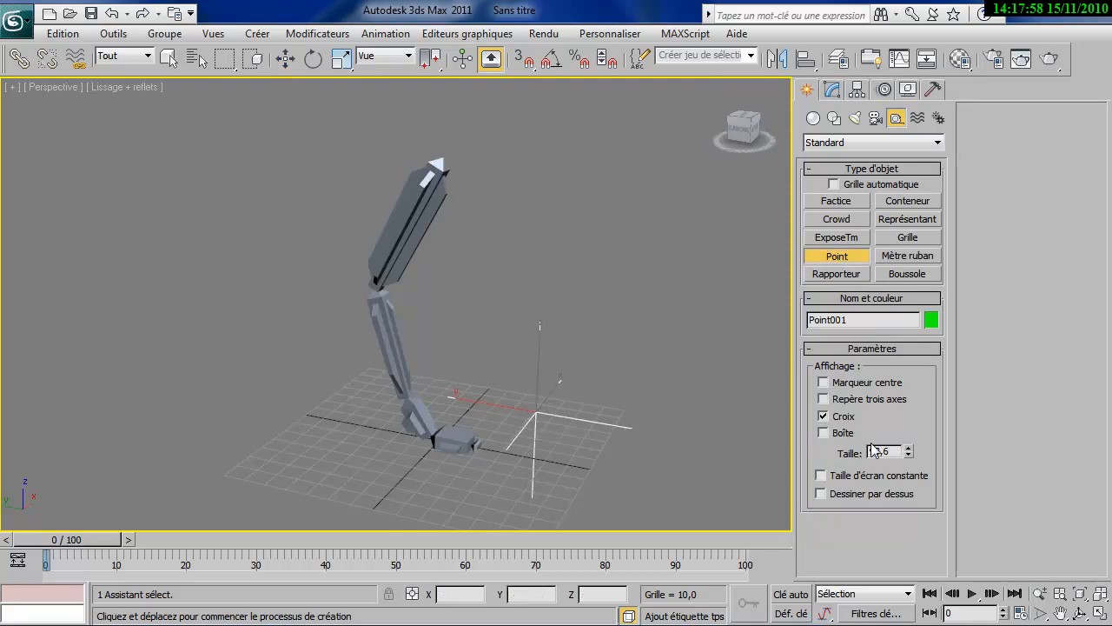
type("50")
key("Return")
left_click(841, 431)
middle_click_drag(658, 438, 681, 454, "alt")
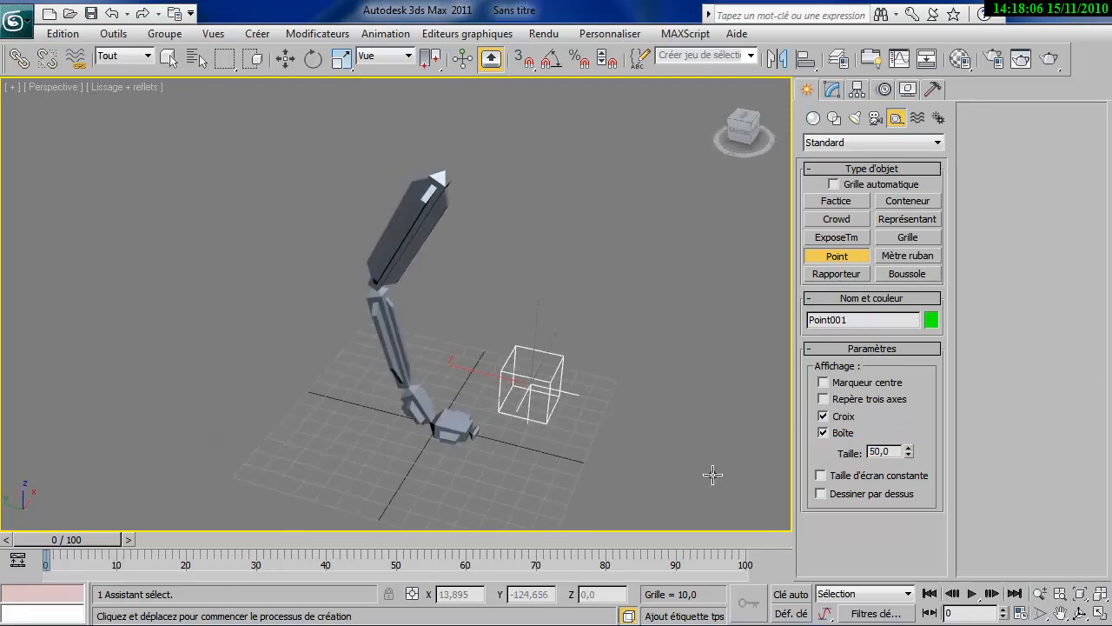
- Align the point helper to the thigh bone's pivot with Quick Align
left_click(806, 59)
left_click_drag(810, 64, 808, 117)
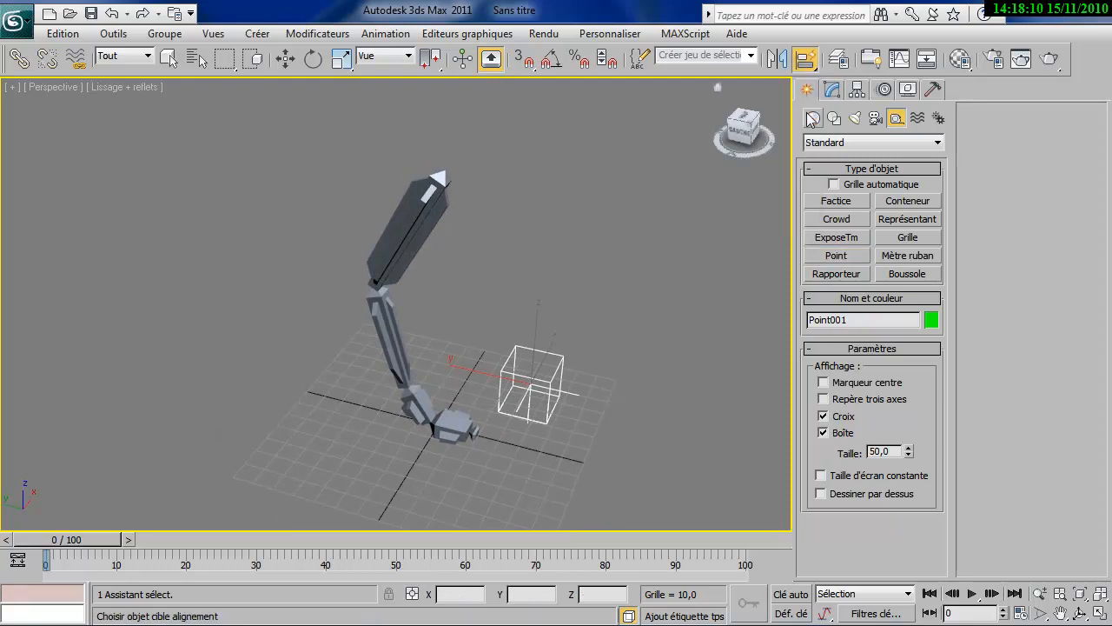
right_click(474, 196)
left_click(807, 59)
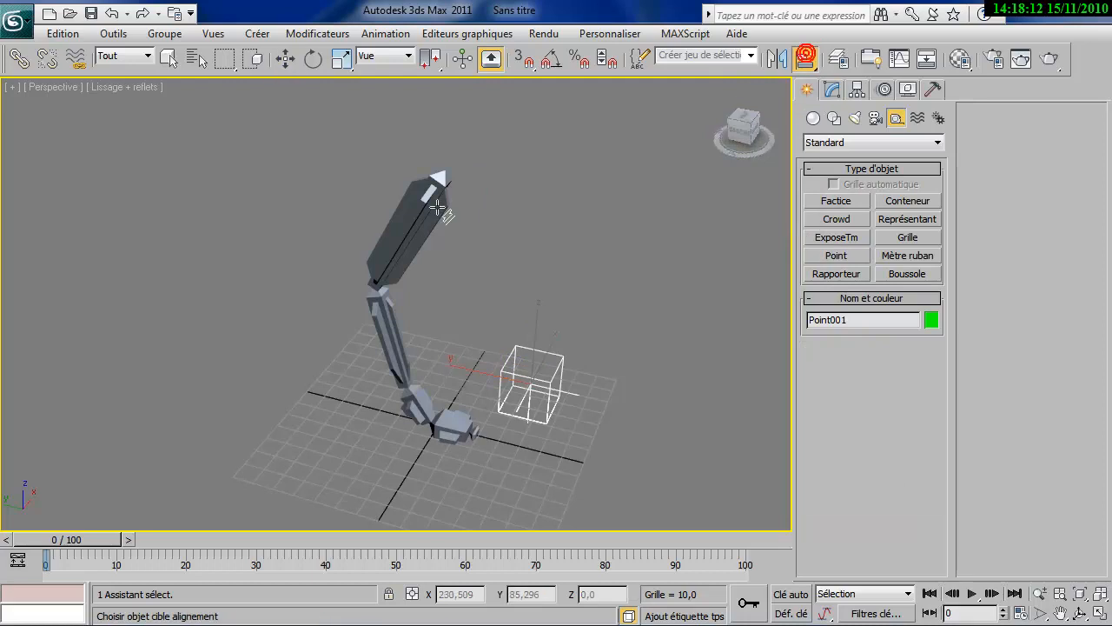
left_click(439, 202)
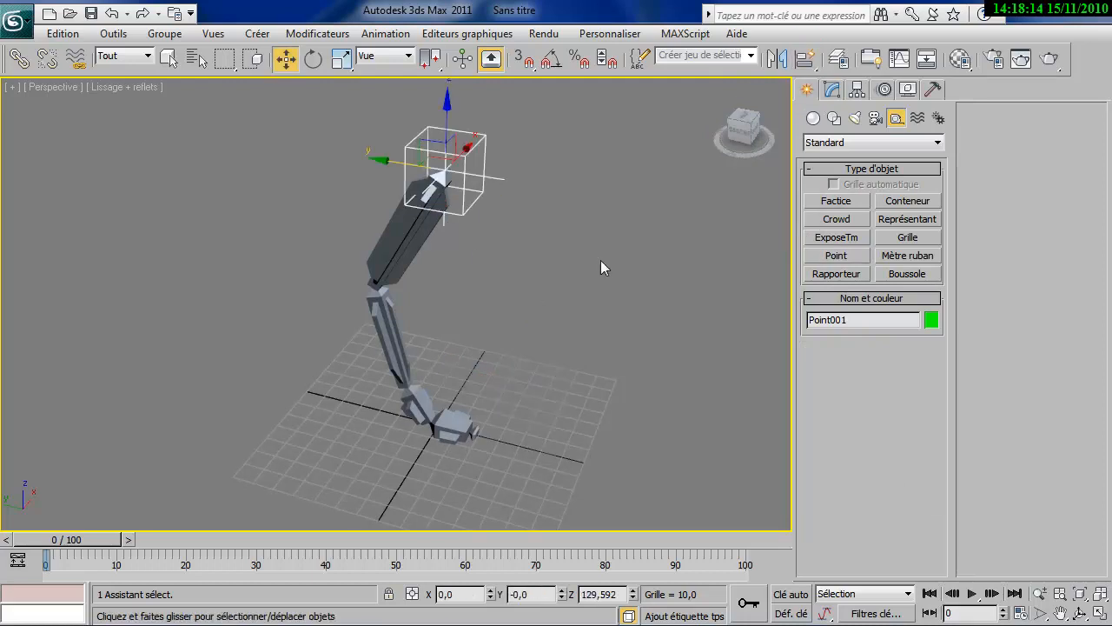
- Link the thigh bone to the point helper at the hip and select the helper with its whole hierarchy
middle_click_drag(571, 310, 540, 314, "alt")
left_click(542, 314)
left_click(390, 238)
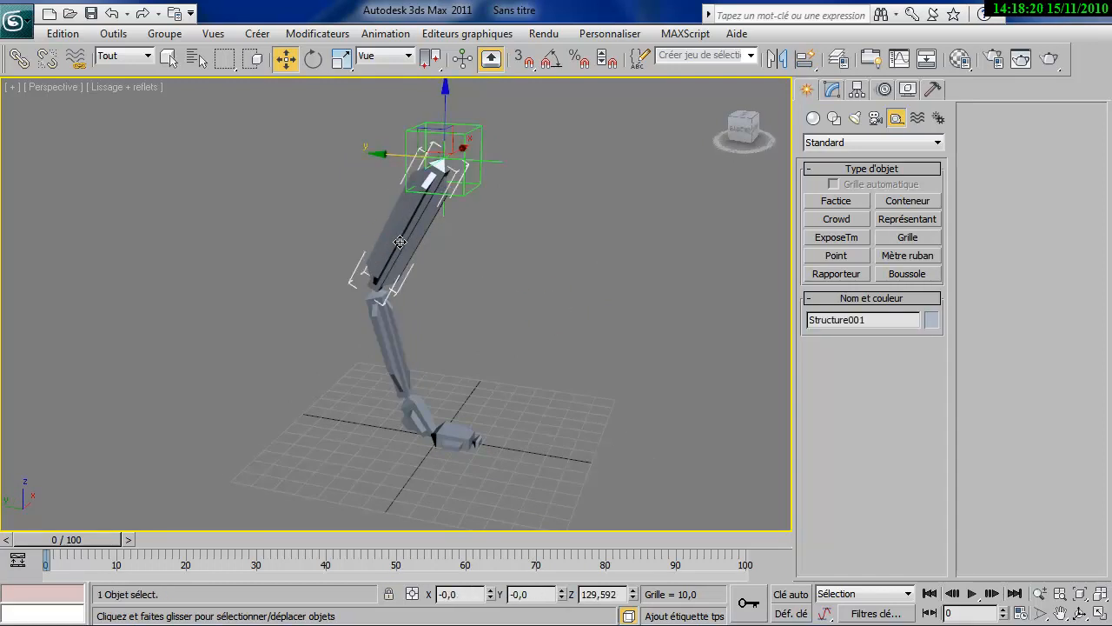
left_click(19, 59)
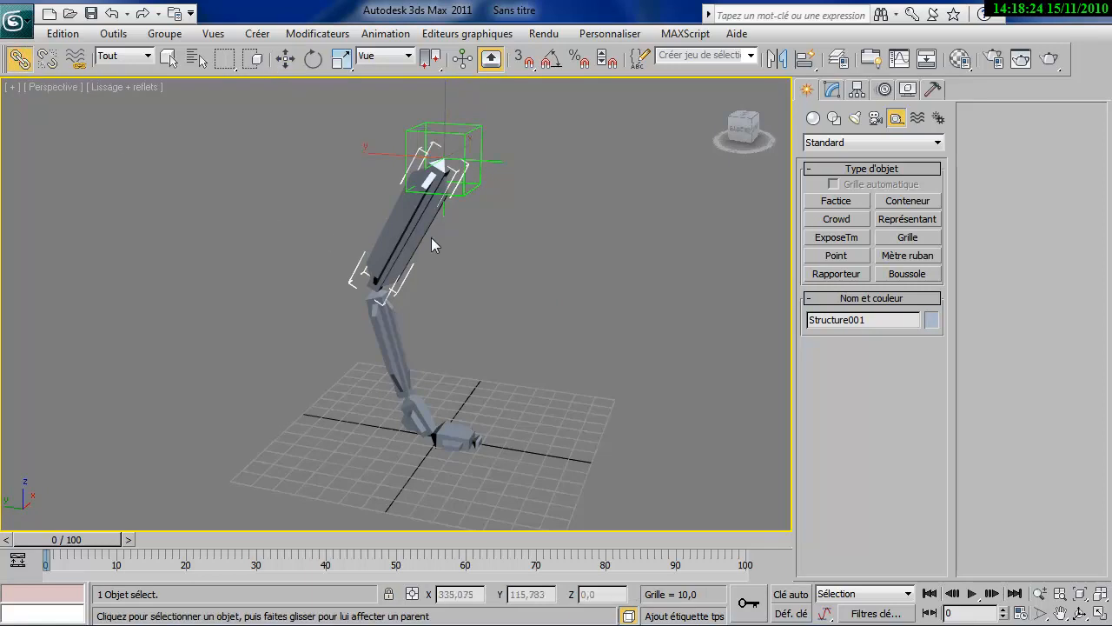
left_click_drag(393, 228, 512, 207)
mouse_move(474, 132)
left_mouse_down()
mouse_move(499, 161)
mouse_move(472, 131)
left_mouse_up()
left_click(519, 136)
left_click(470, 132)
double_click(470, 132)
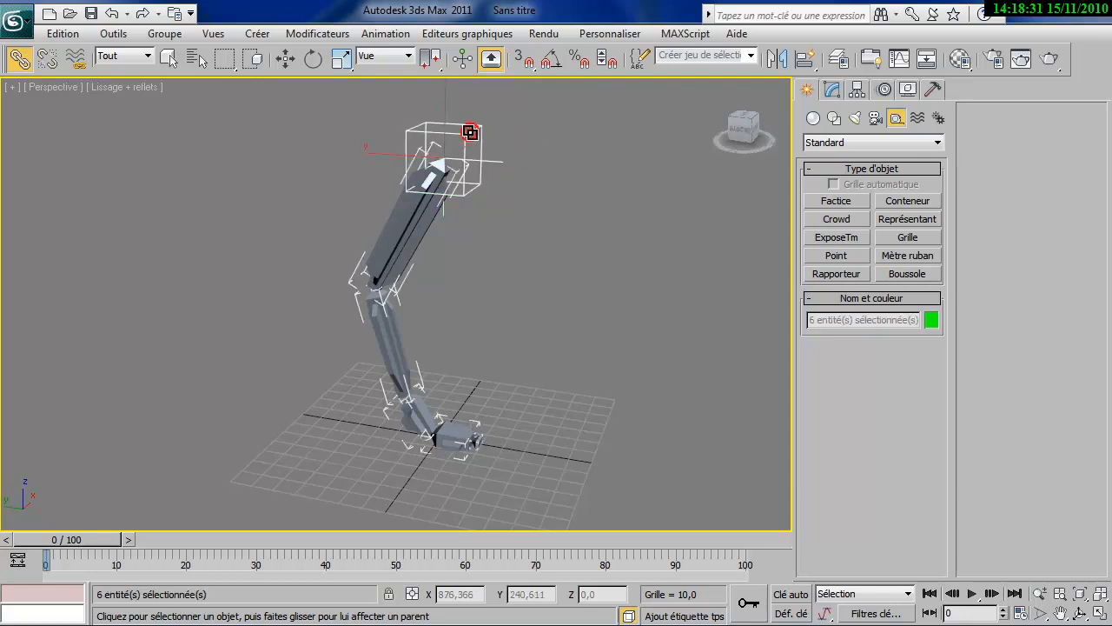
- Test the link by moving the point helper with the leg, then cancel the move
left_click(542, 167)
left_click(470, 132)
right_click(460, 131)
left_click(491, 144)
left_click_drag(393, 153, 589, 213)
right_click(590, 215)
- Draw a rectangle spline on the grid around the foot, about 56 long and 44 wide
middle_click_drag(620, 304, 522, 299, "alt")
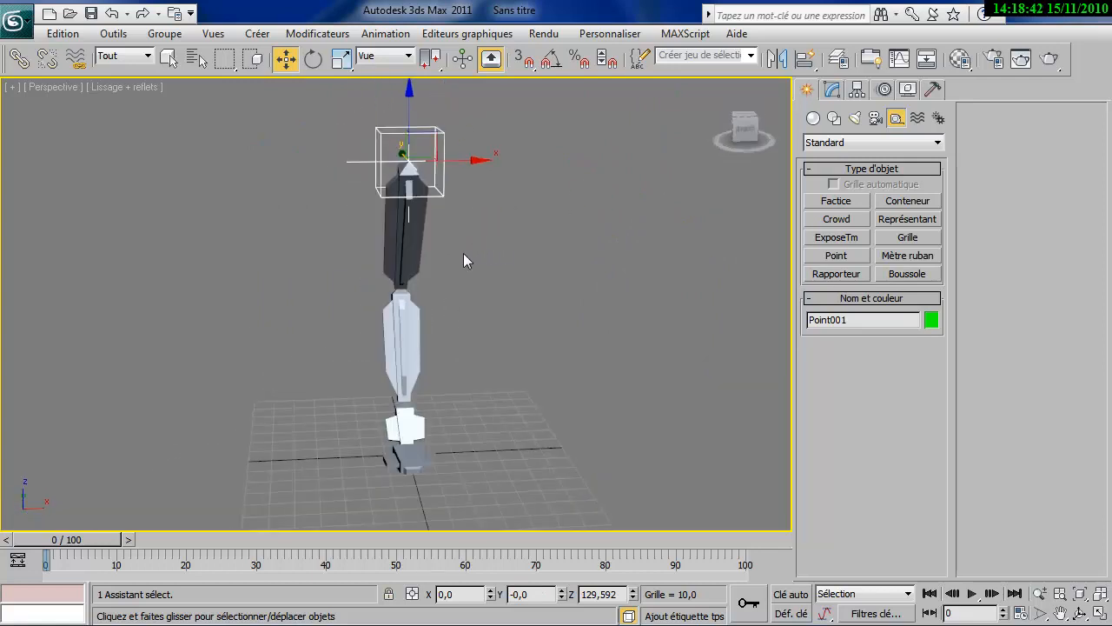
middle_click_drag(518, 261, 549, 302, "alt")
scroll(551, 265, "up", 2)
scroll(550, 302, "down", 2)
key("alt")
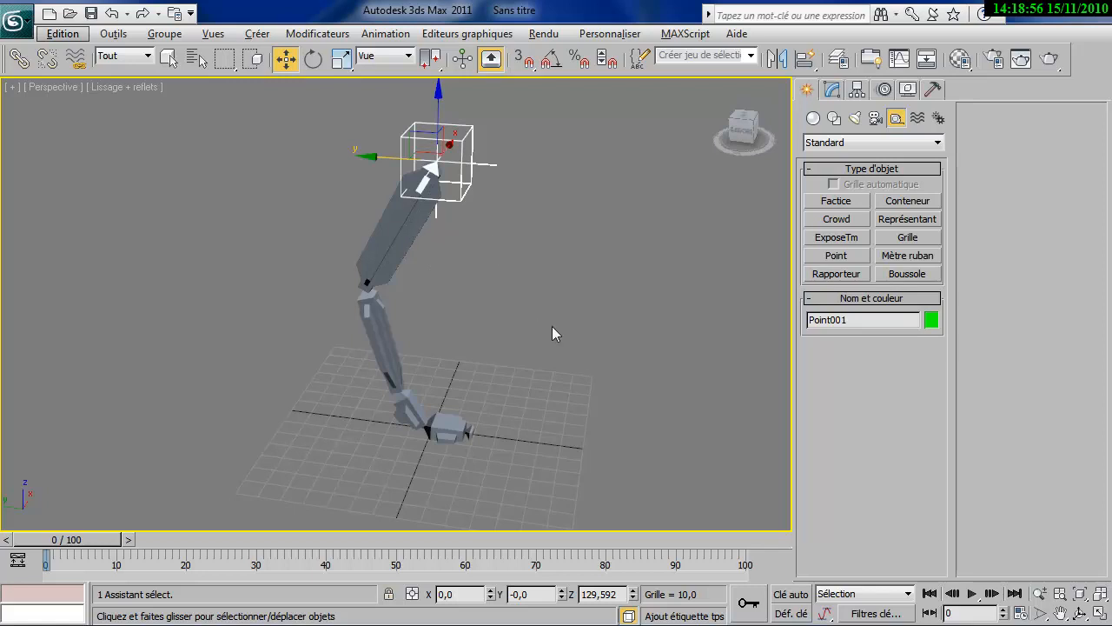
left_click(834, 118)
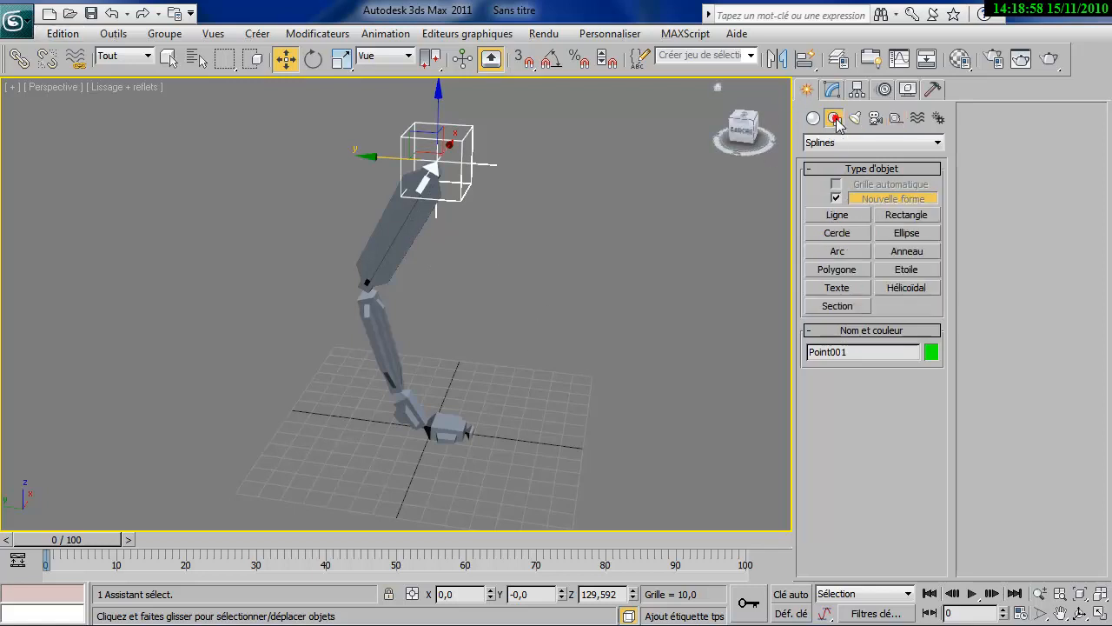
left_click(906, 217)
left_click_drag(385, 400, 484, 462)
mouse_move(499, 448)
middle_mouse_down("alt")
mouse_move(373, 486)
mouse_move(298, 454)
mouse_move(434, 429)
mouse_move(505, 431)
middle_mouse_up("alt")
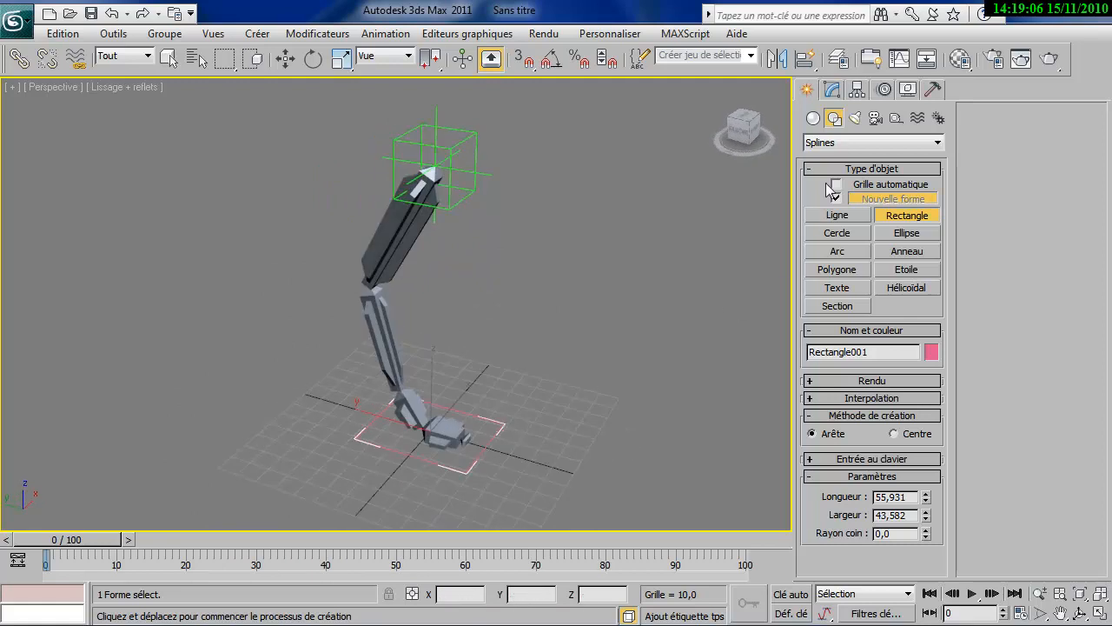
- Change the rectangle's object colour to green from the 3ds Max palette
left_click(931, 353)
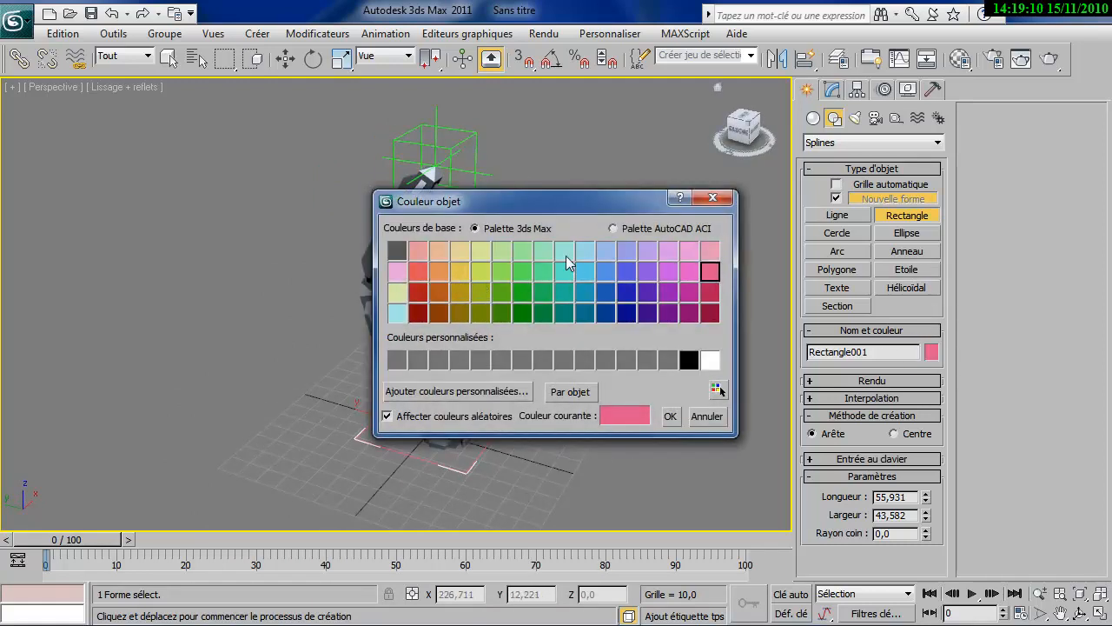
left_click(522, 250)
left_click(516, 271)
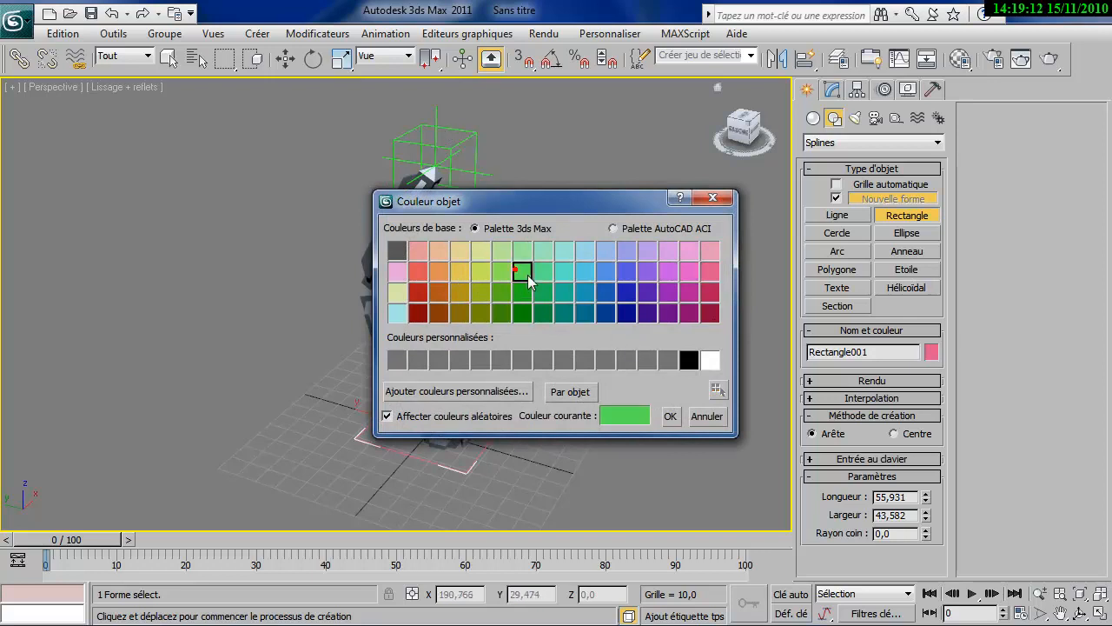
left_click(670, 417)
left_click_drag(642, 408, 638, 405)
- Align the rectangle to the foot bone and shift it along Y to about -2.6 so it surrounds the foot
mouse_move(628, 403)
middle_mouse_down("alt")
mouse_move(633, 353)
mouse_move(633, 432)
middle_mouse_up("alt")
middle_click_drag(491, 240, 461, 433, "alt")
middle_click_drag(430, 394, 426, 393)
middle_click_drag(533, 355, 469, 418, "alt")
key("w")
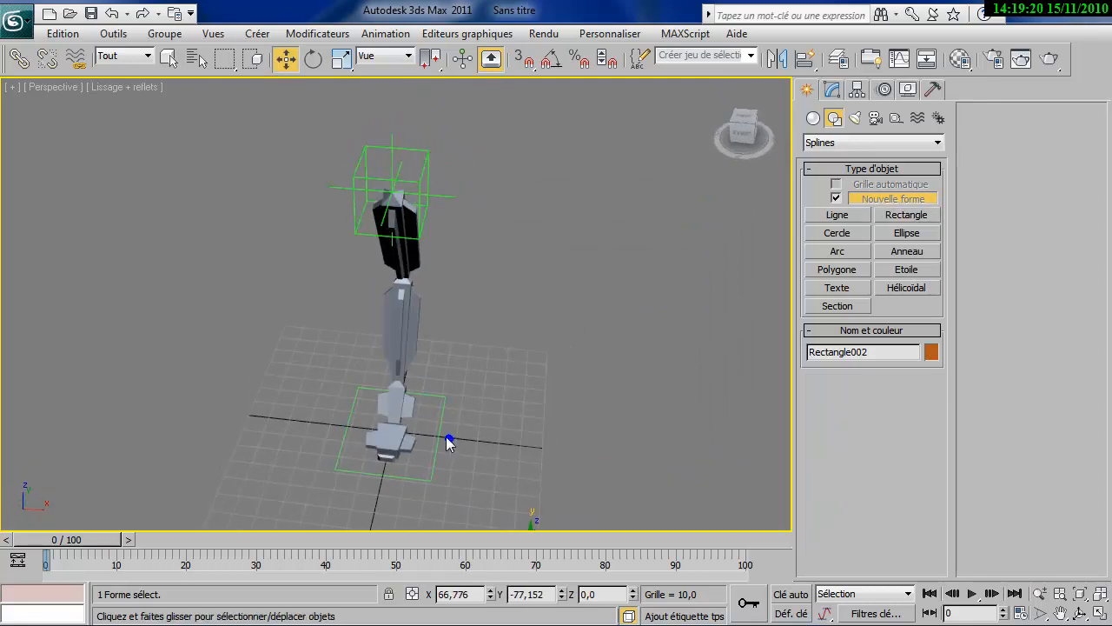
left_click(805, 58)
left_click(389, 435)
middle_click_drag(449, 442, 637, 408, "alt")
left_click_drag(365, 431, 398, 420)
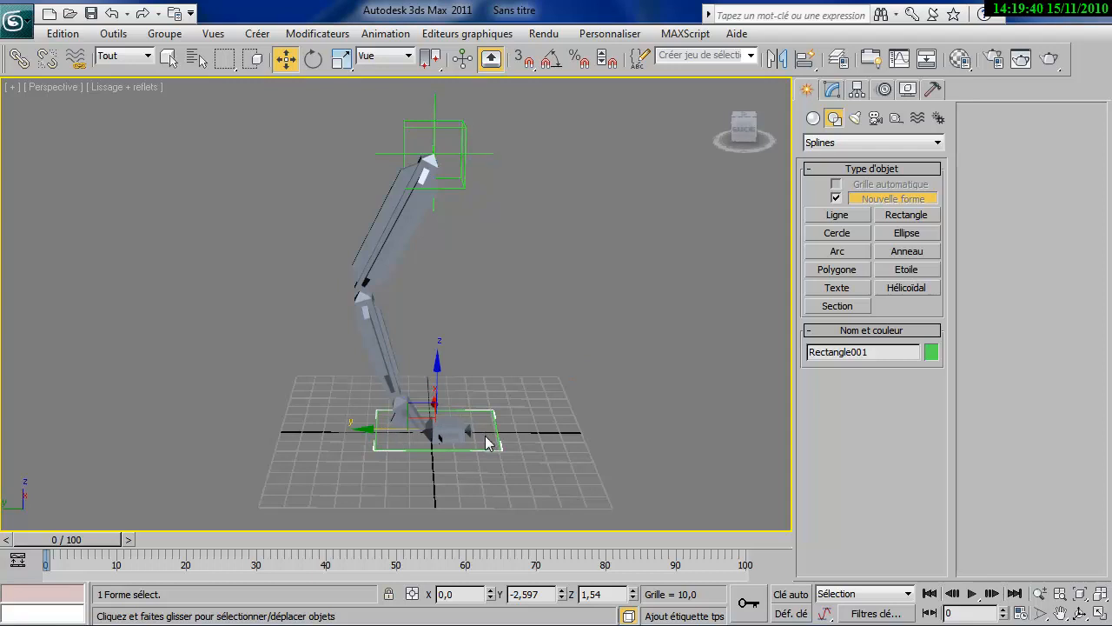
- Move only the rectangle's pivot along Y to about -18.3 at the toe tip, and leave pivot-only mode
left_click(856, 93)
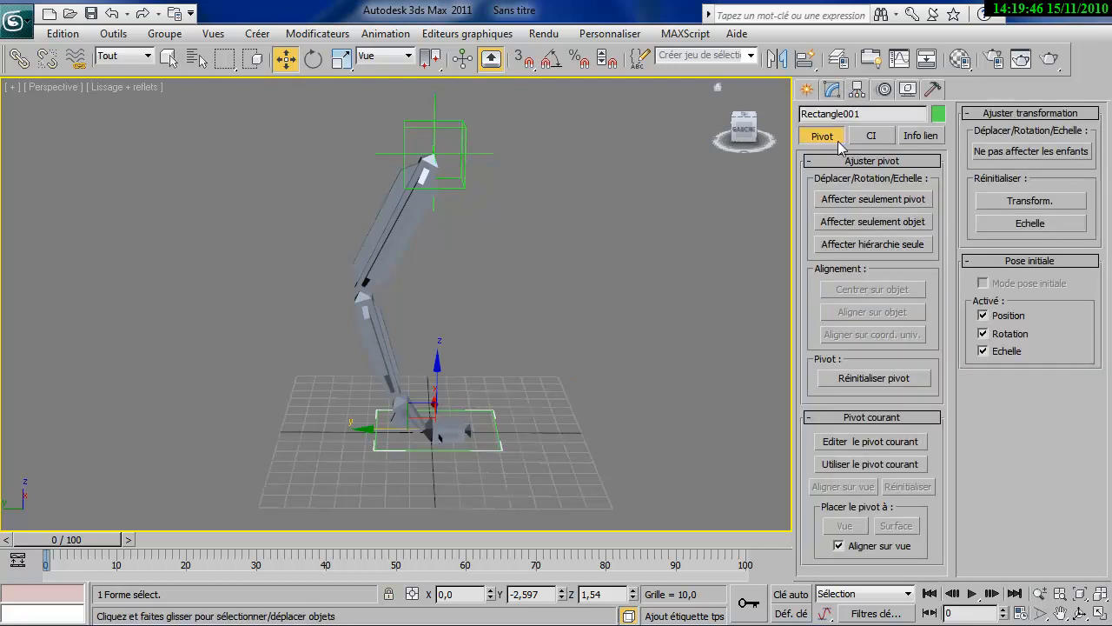
left_click(840, 199)
middle_click_drag(453, 426, 449, 425)
scroll(449, 426, "up", 5)
left_click_drag(320, 363, 419, 394)
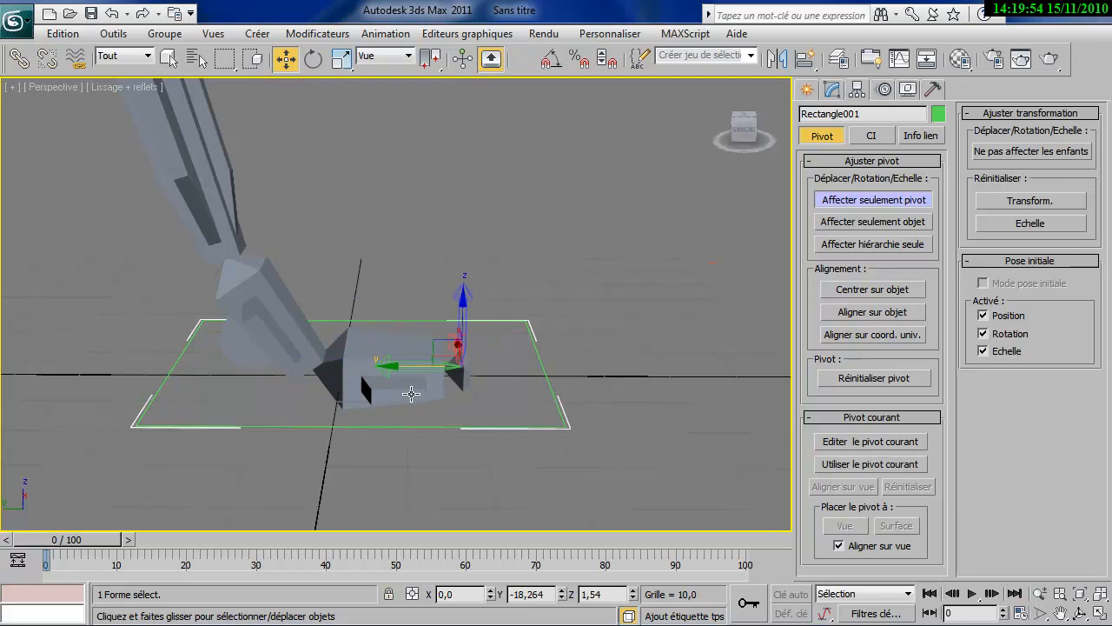
left_click(844, 198)
- Test rotating the rectangle about its toe pivot, cancel the rotation and deselect it
middle_click_drag(647, 279, 533, 269, "alt")
right_click(533, 268)
left_click(566, 298)
left_click_drag(549, 358, 578, 283)
right_click(578, 283)
left_click(579, 283)
- Create an HI Solver IK chain from the thigh bone to the ankle bone below the shin
scroll(537, 342, "down", 4)
middle_click_drag(594, 276, 557, 293)
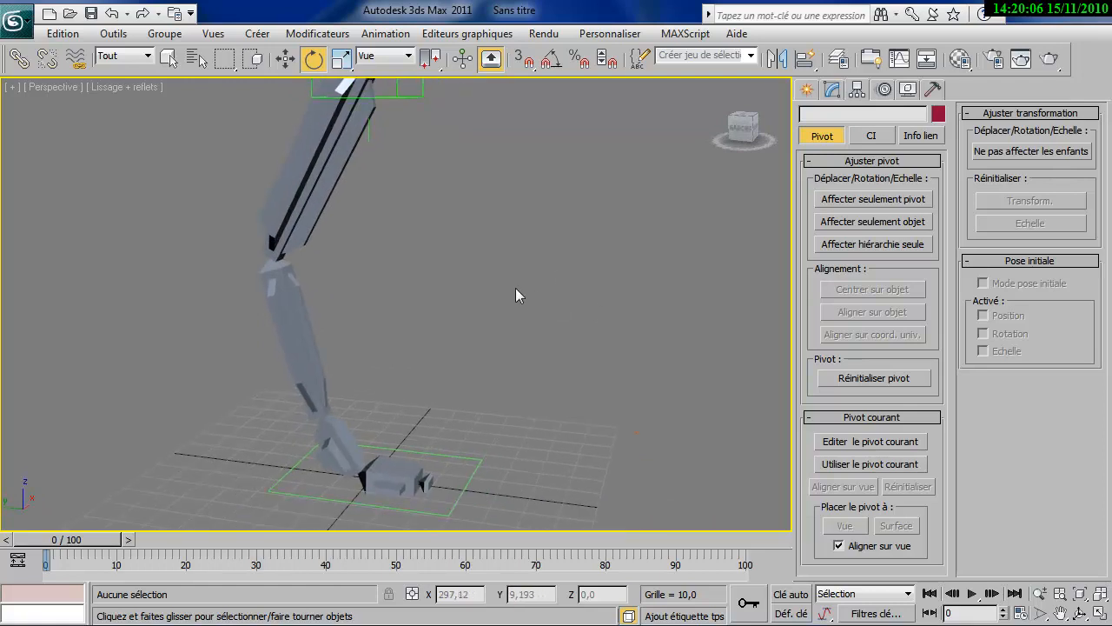
middle_click_drag(477, 268, 399, 235, "alt")
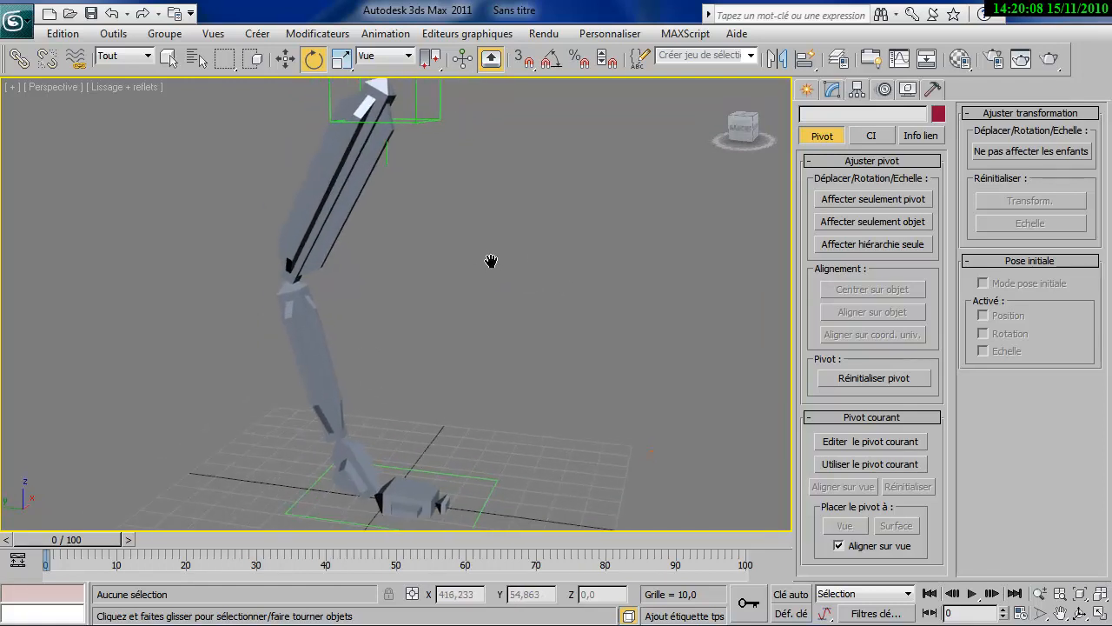
left_click(320, 188)
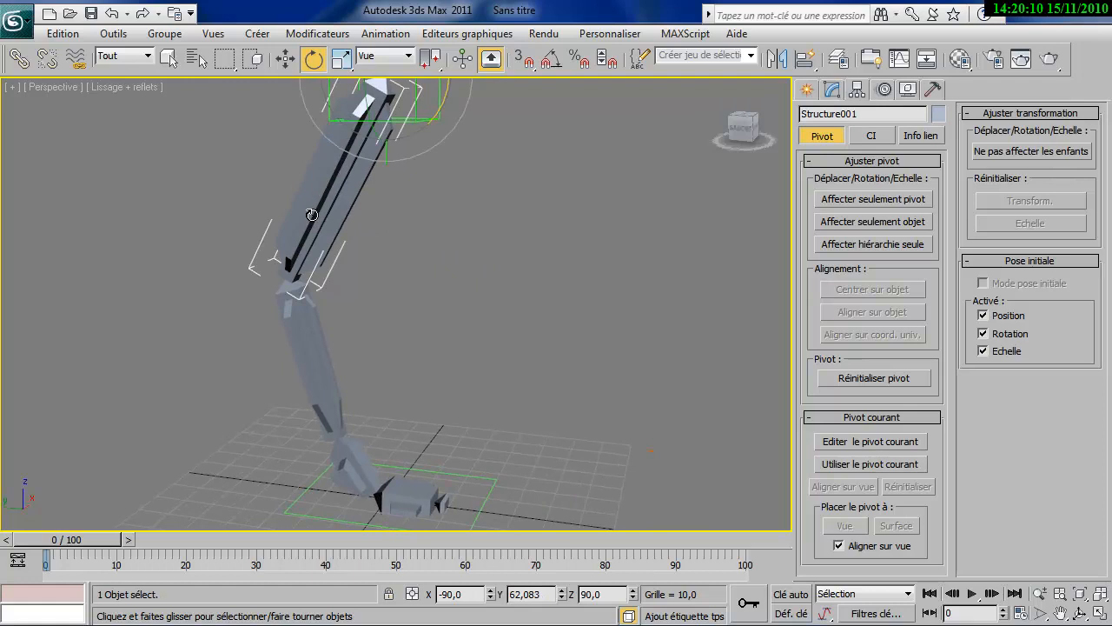
left_click(387, 34)
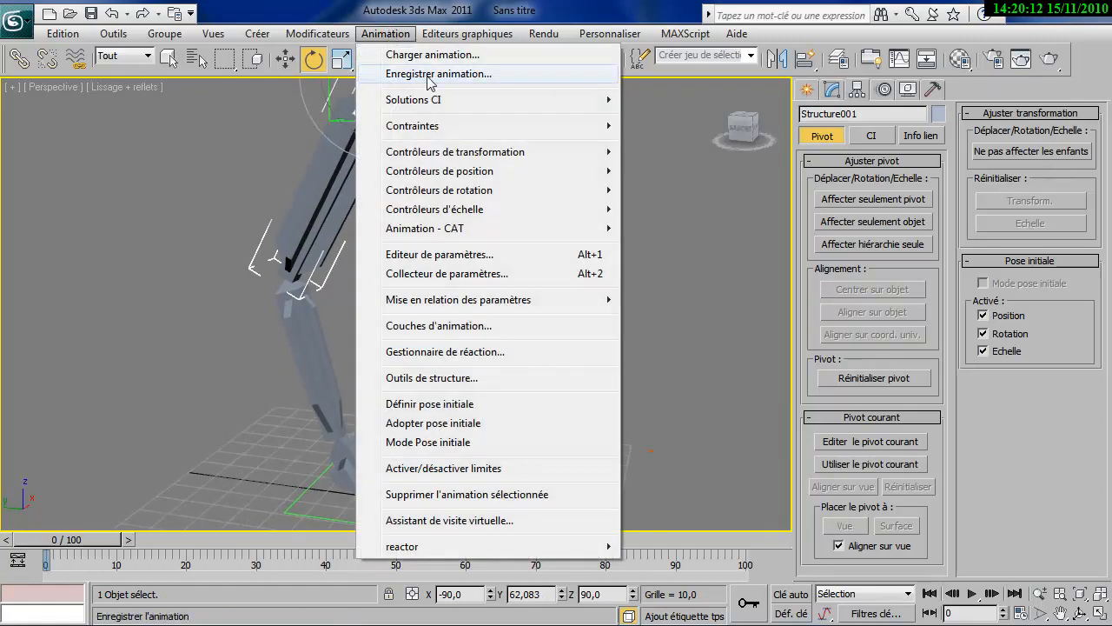
left_click(445, 100)
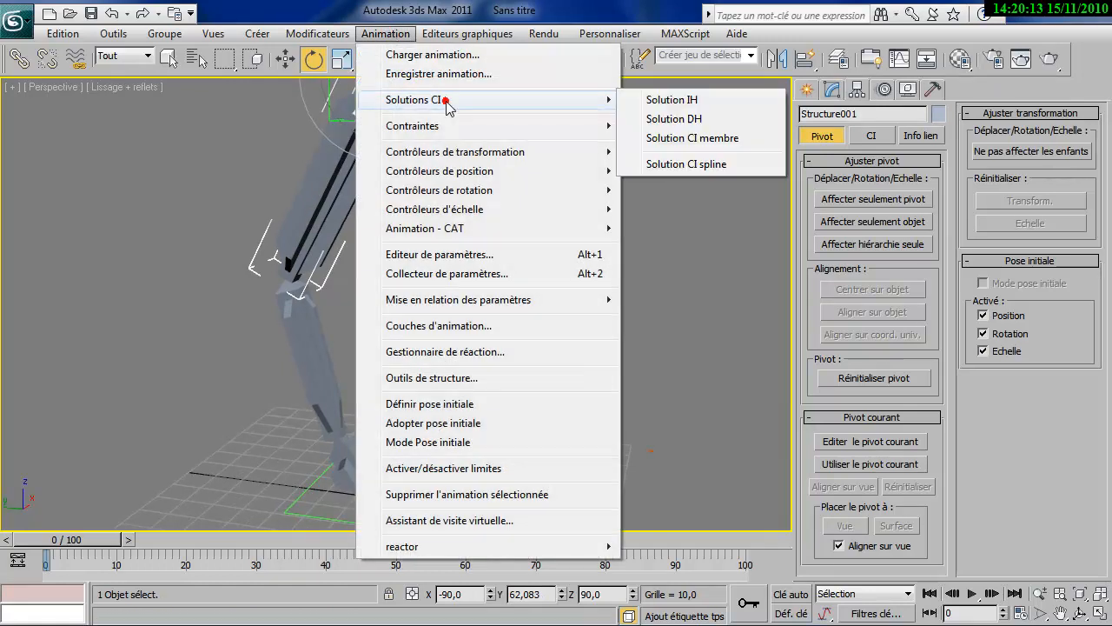
left_click(669, 100)
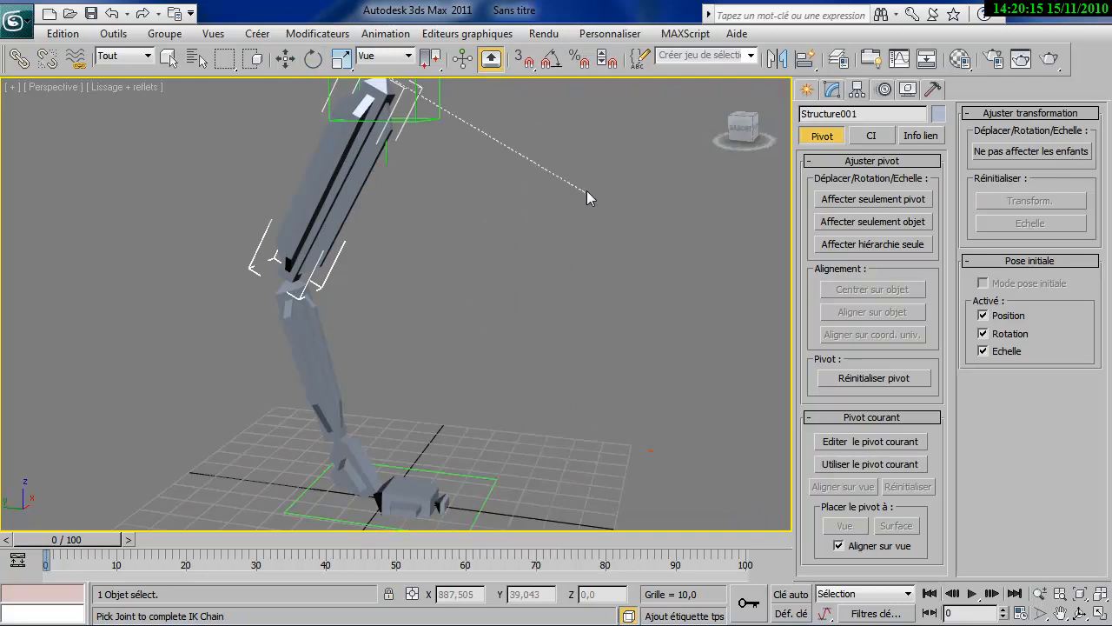
left_click(346, 463)
- Test the leg's IK chain by moving its goal at the ankle, then cancel the move
middle_click_drag(392, 410, 391, 314)
scroll(346, 333, "up", 5)
middle_click_drag(346, 344, 396, 343)
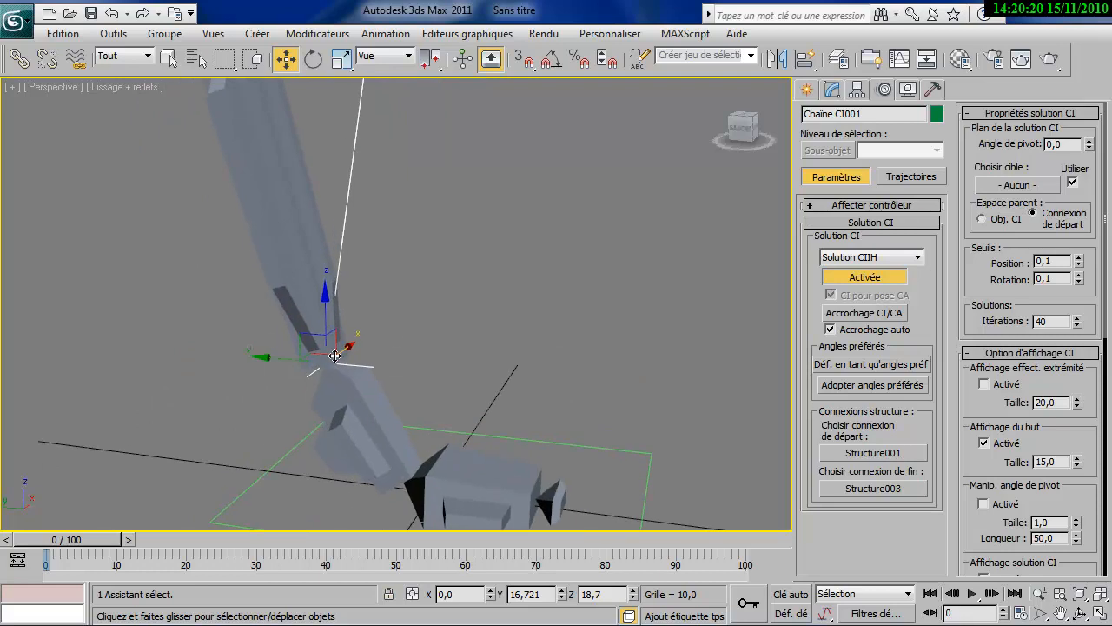
left_click_drag(307, 340, 342, 213)
right_click(341, 213)
- Create a second HI Solver IK chain from the ankle bone to the end bone at the toe tip
middle_click_drag(493, 260, 460, 183)
scroll(428, 263, "down", 3)
left_click(344, 297)
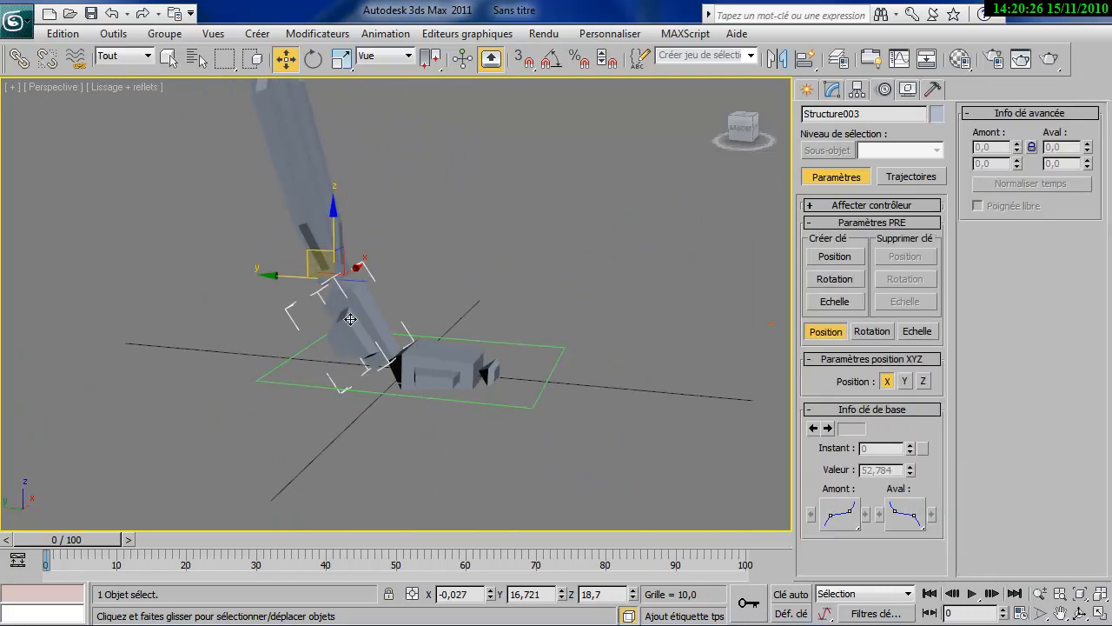
left_click(375, 35)
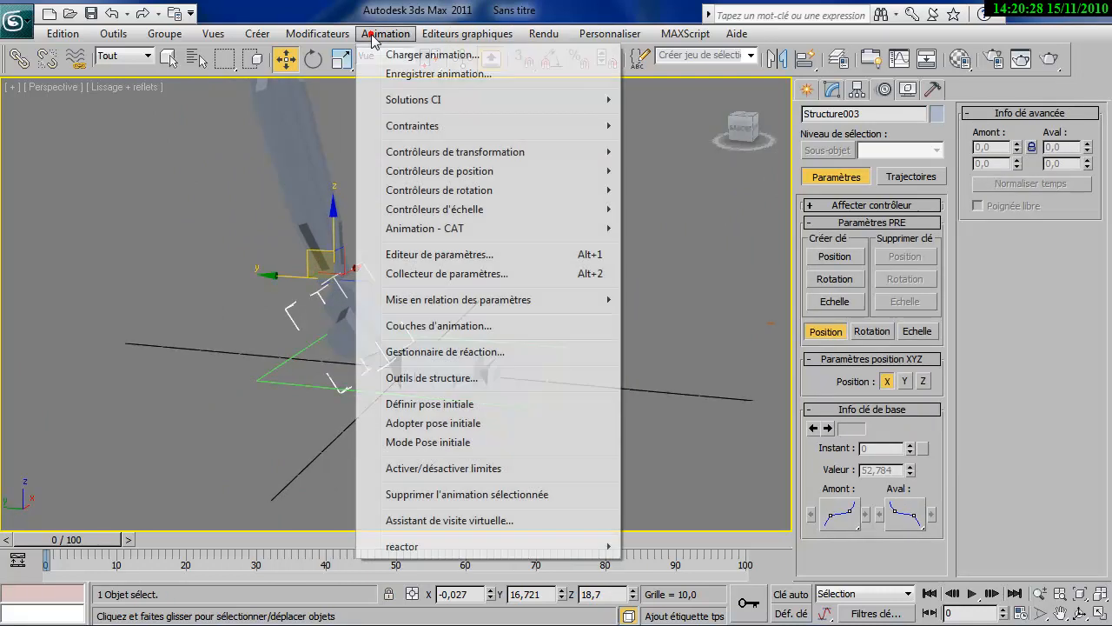
mouse_move(452, 99)
left_click(662, 102)
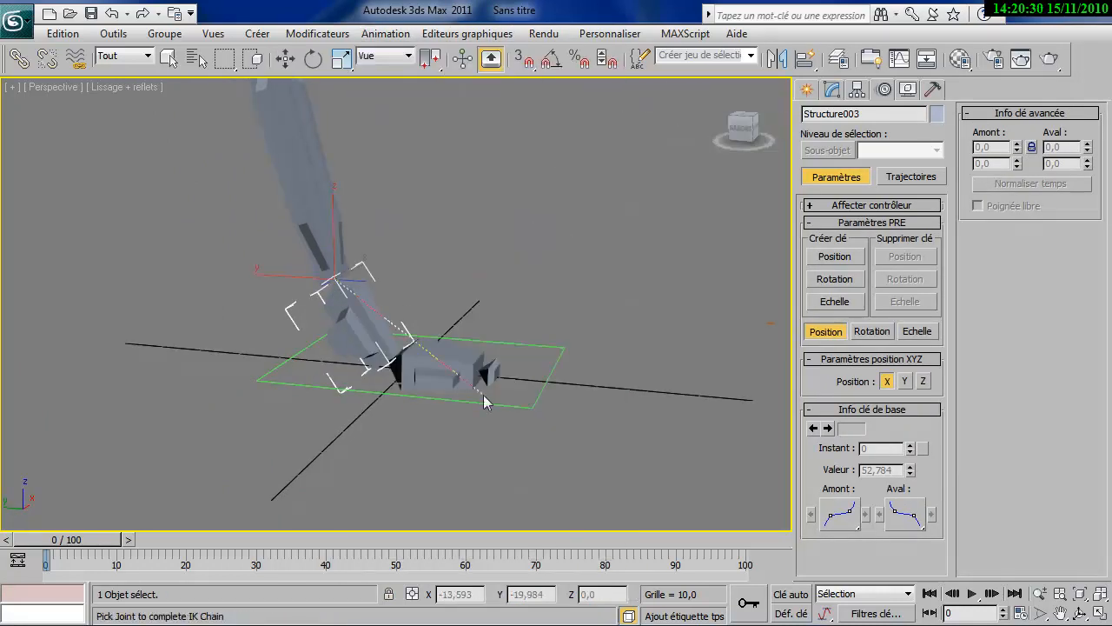
left_click(489, 371)
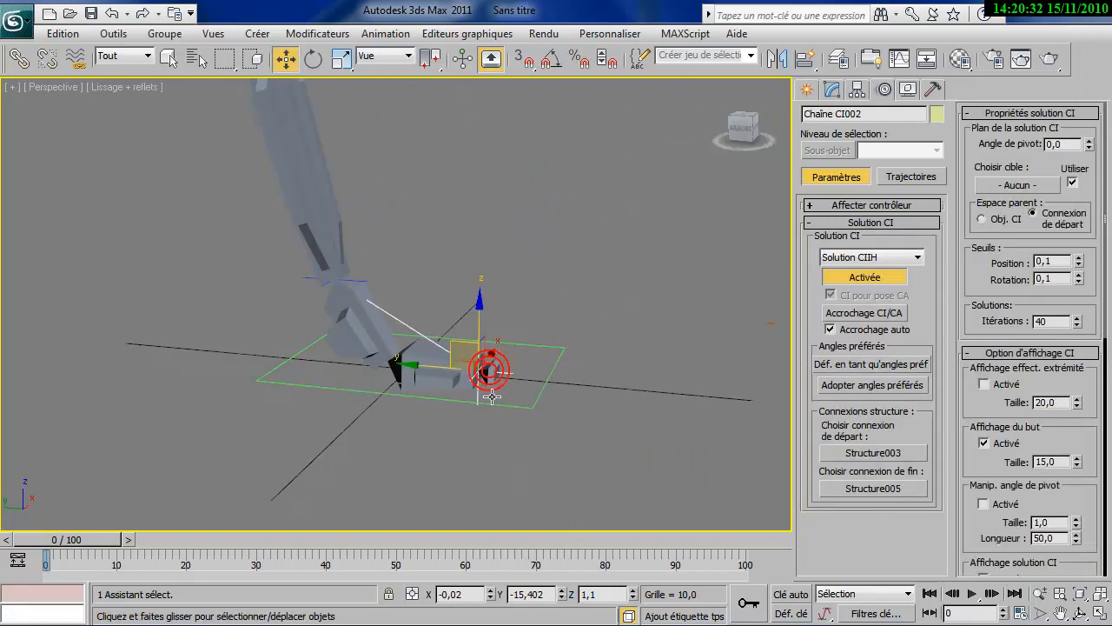
- Test the foot by selecting and moving the IK goals at the ankle and toe, cancel the moves and deselect
mouse_move(453, 343)
left_mouse_down()
mouse_move(443, 243)
mouse_move(399, 252)
mouse_move(383, 333)
mouse_move(392, 236)
mouse_move(211, 298)
mouse_move(281, 162)
mouse_move(181, 231)
mouse_move(191, 256)
mouse_move(287, 198)
mouse_move(468, 351)
left_mouse_up()
left_click(525, 310)
middle_click_drag(594, 324, 504, 286, "alt")
left_click(460, 294)
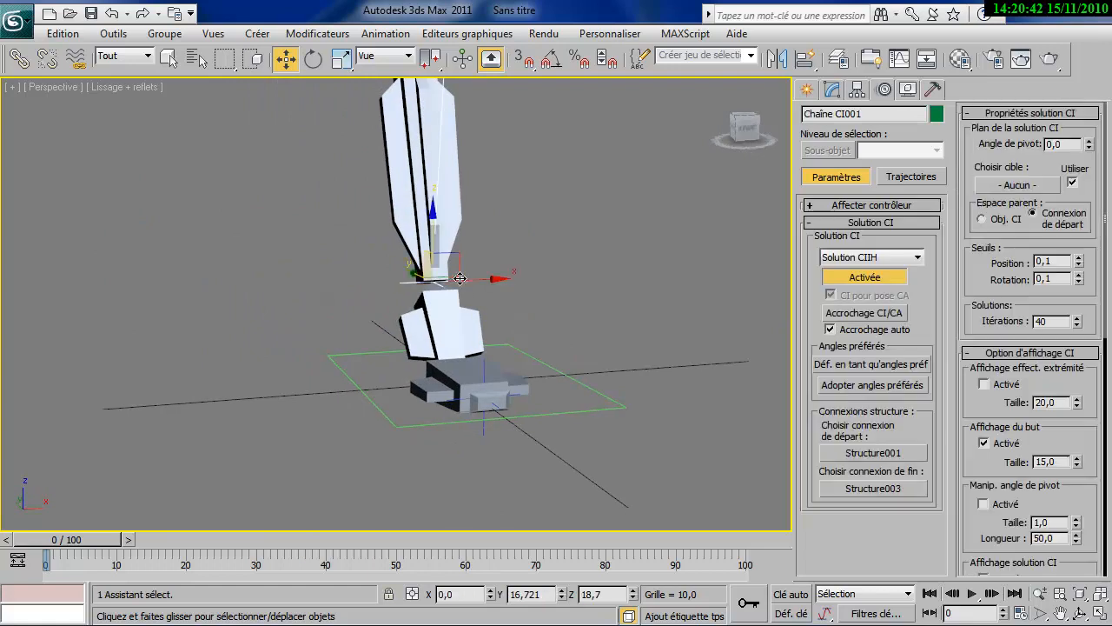
left_click(480, 435)
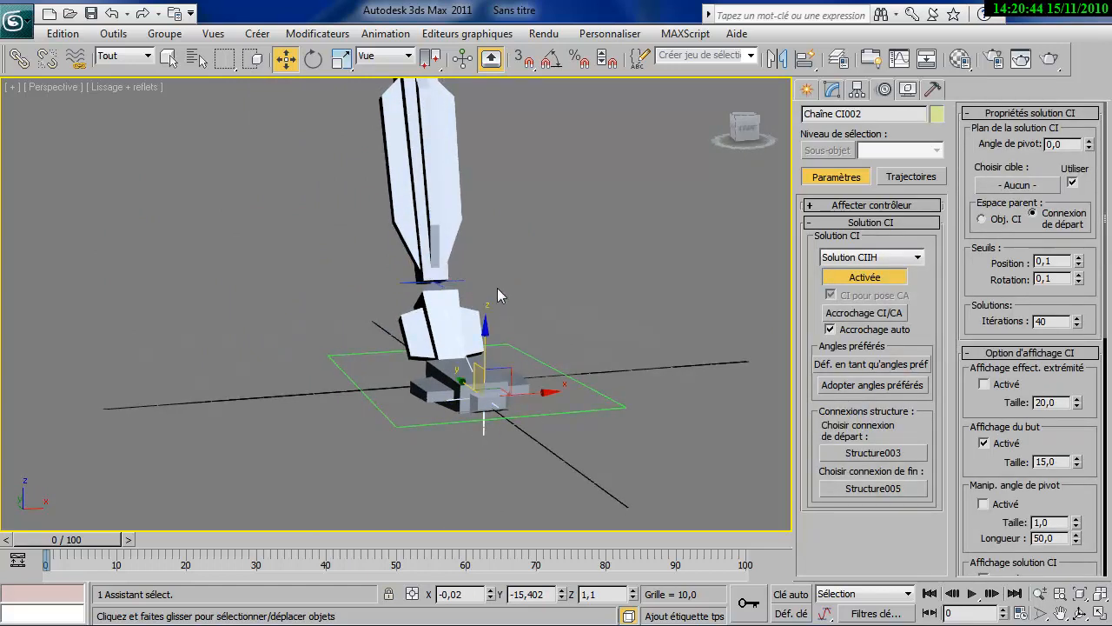
left_click_drag(456, 278, 483, 287)
right_click(483, 287)
middle_click_drag(523, 329, 364, 339, "alt")
left_click(592, 401)
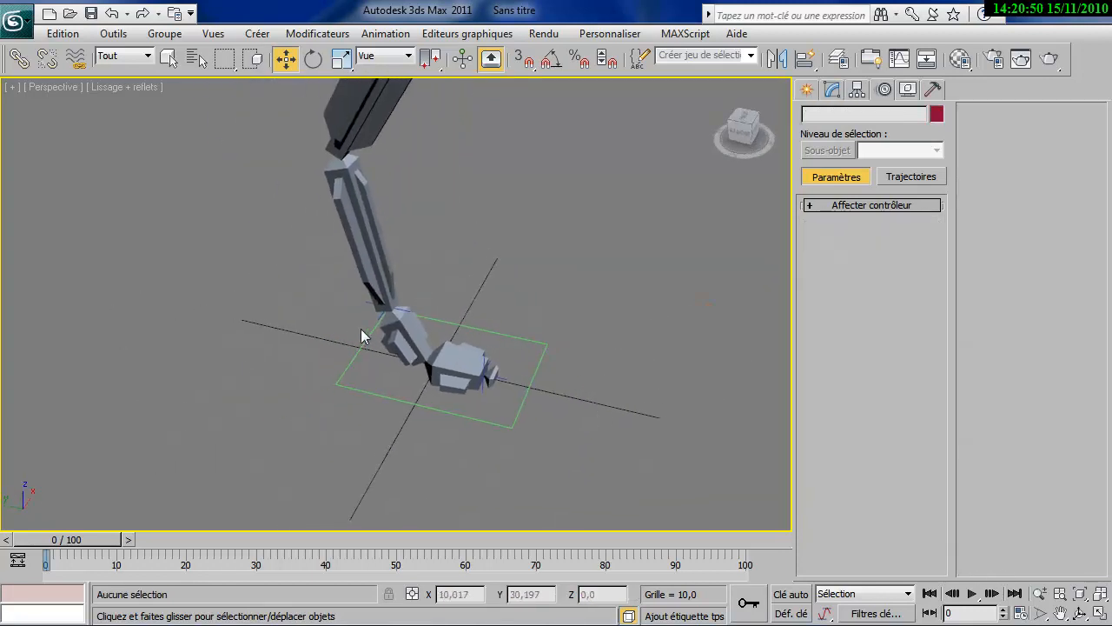
- Link the ankle and toe IK goals to the green rectangle around the foot
left_click(19, 63)
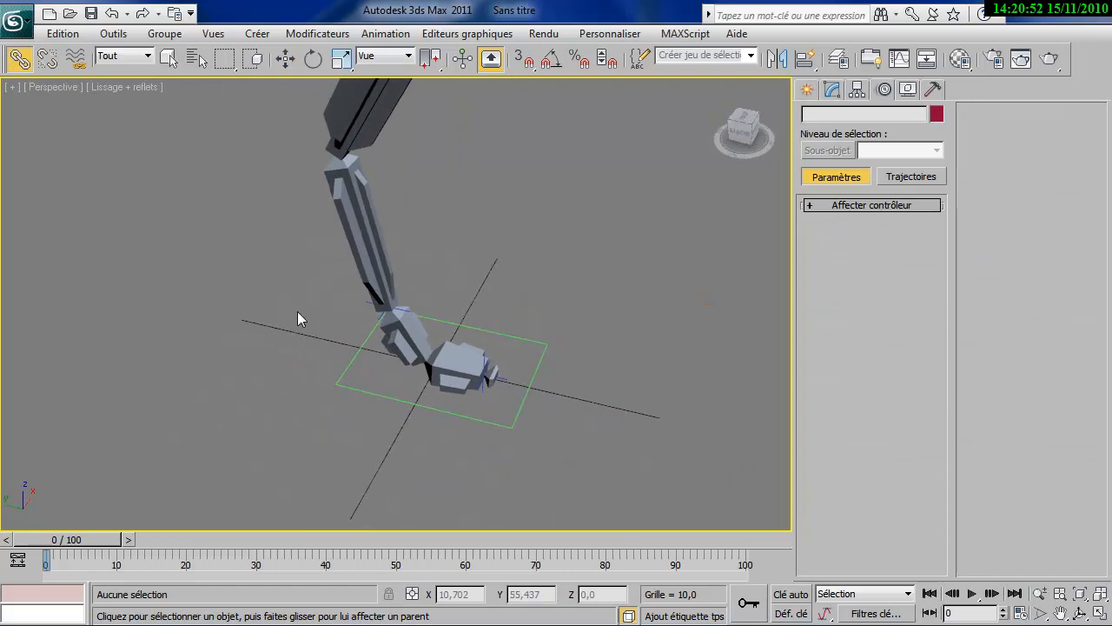
left_click(362, 304)
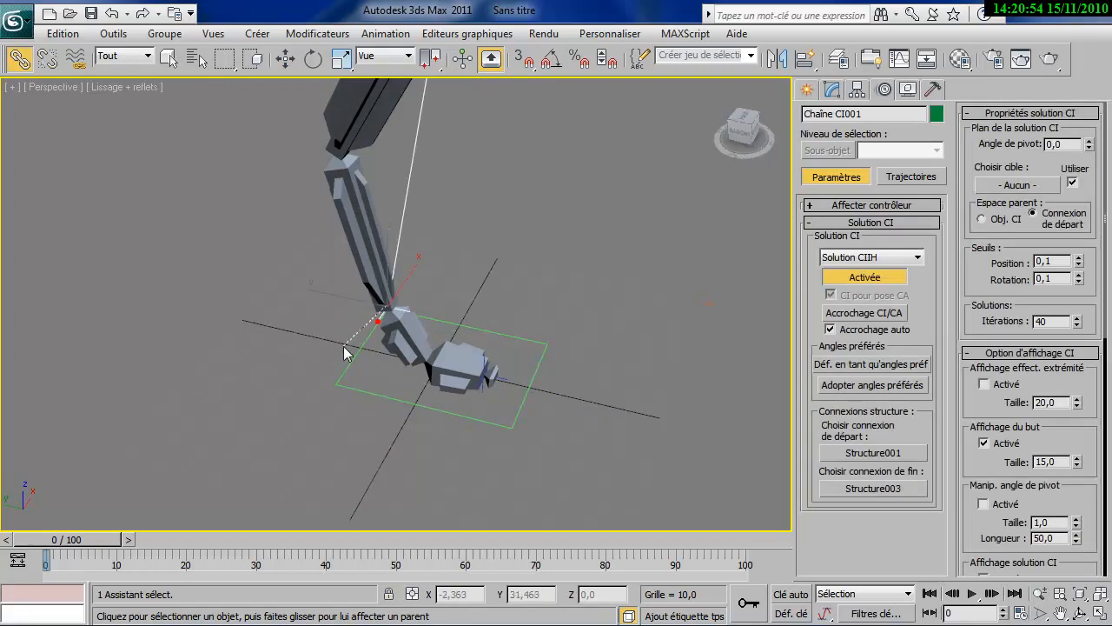
left_click(507, 380)
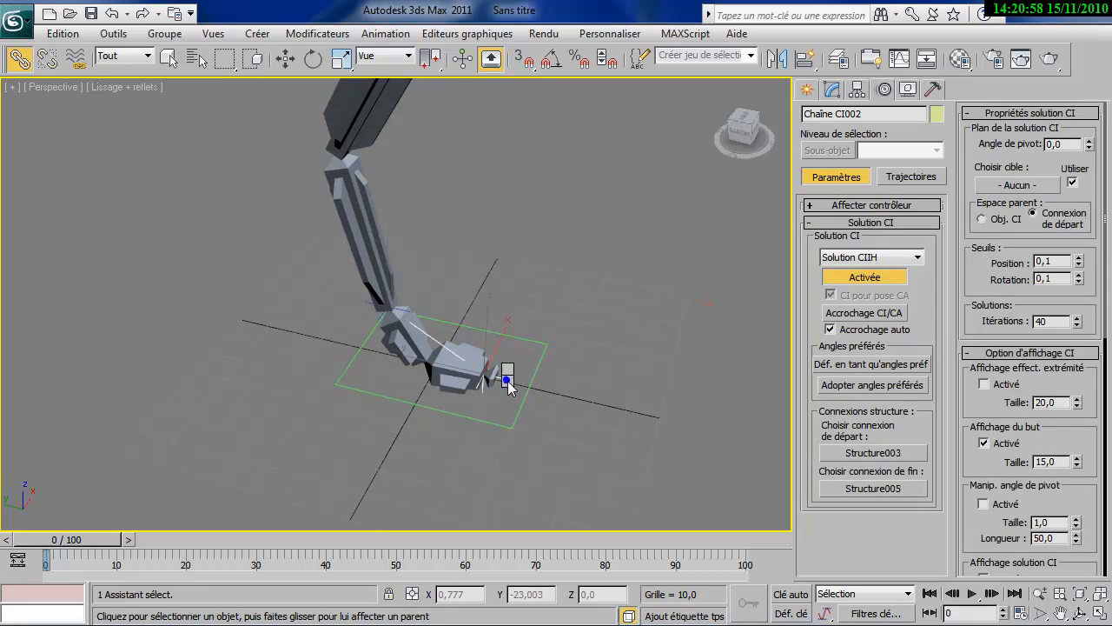
key("w")
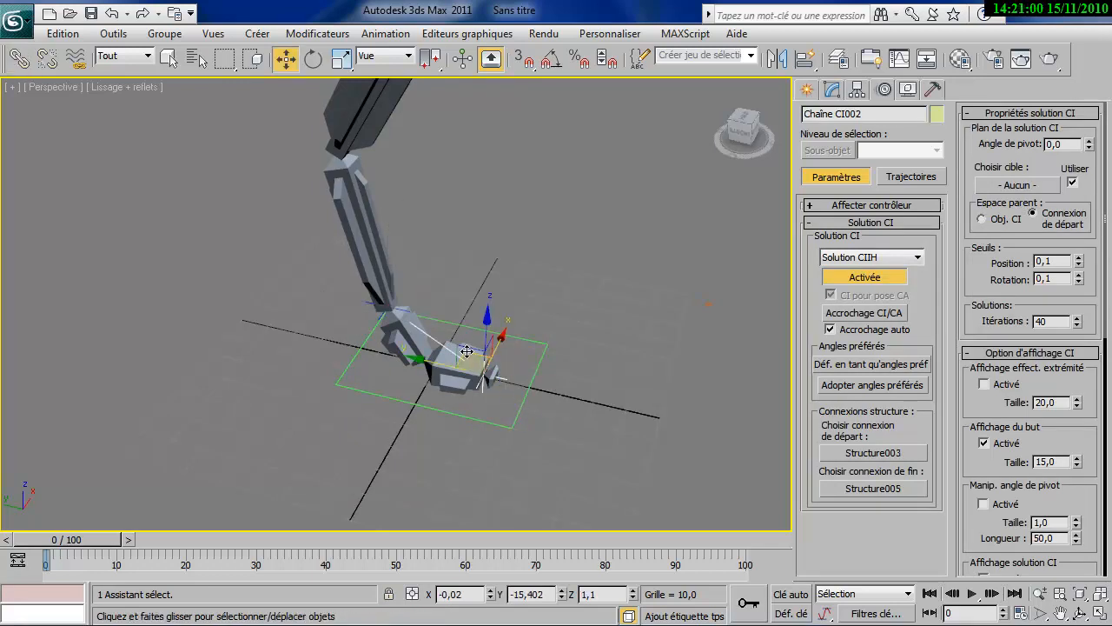
mouse_move(465, 346)
left_mouse_down()
mouse_move(385, 273)
mouse_move(295, 361)
mouse_move(312, 313)
mouse_move(367, 278)
mouse_move(288, 330)
mouse_move(405, 311)
mouse_move(397, 323)
mouse_move(440, 320)
mouse_move(455, 306)
mouse_move(466, 344)
left_mouse_up()
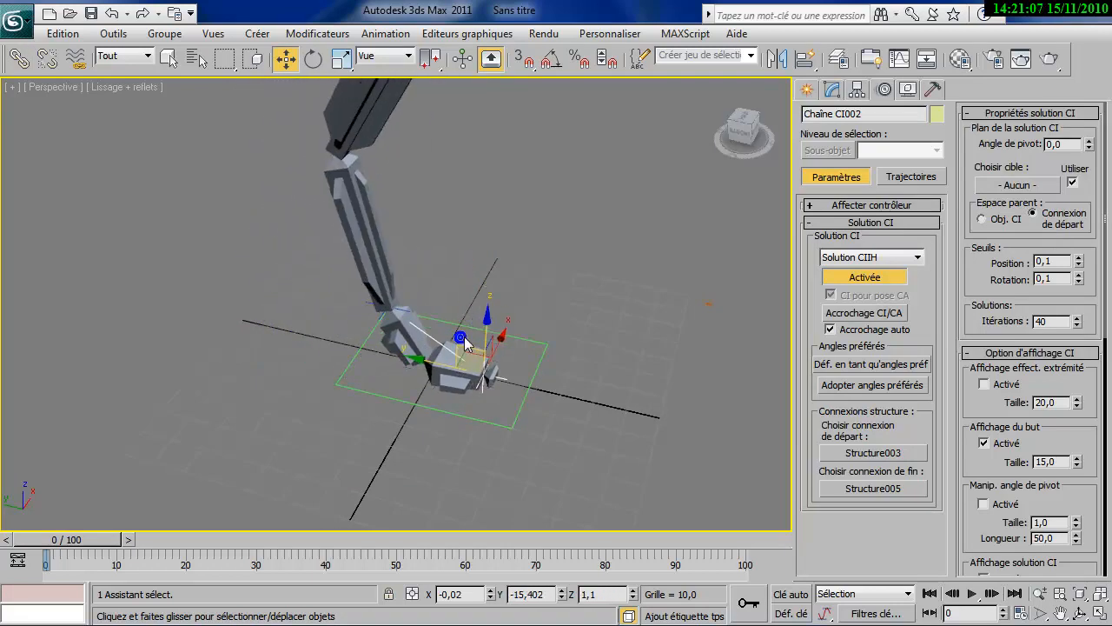
left_click(19, 58)
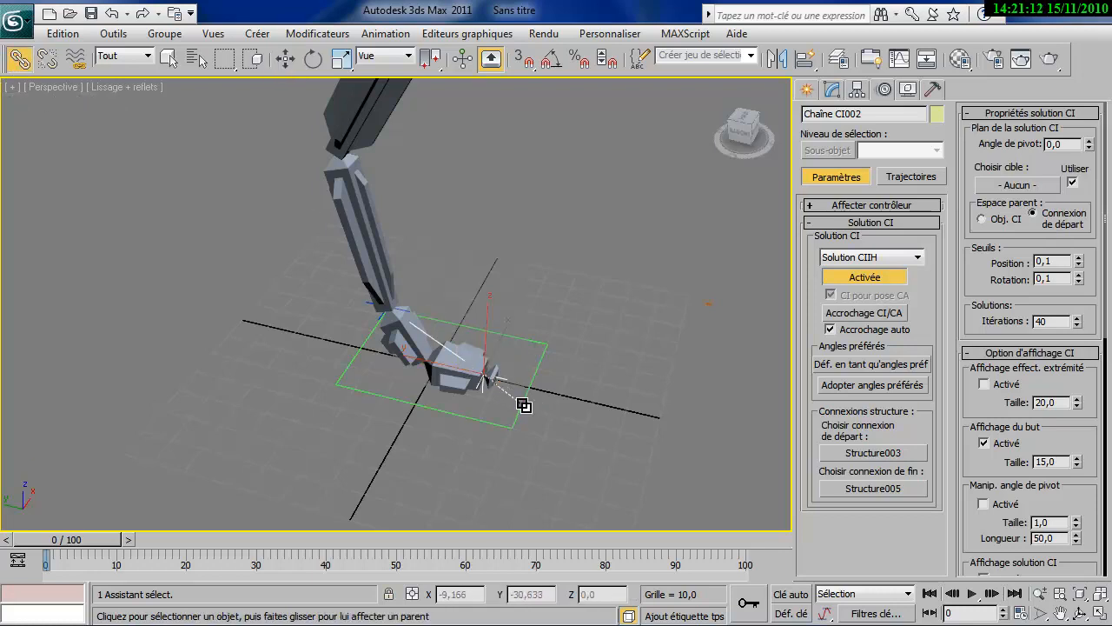
- Test the leg rig by moving the hip point helper around, cancelling each move
scroll(567, 398, "down", 4)
middle_click_drag(567, 398, 597, 355)
middle_click_drag(597, 355, 594, 393)
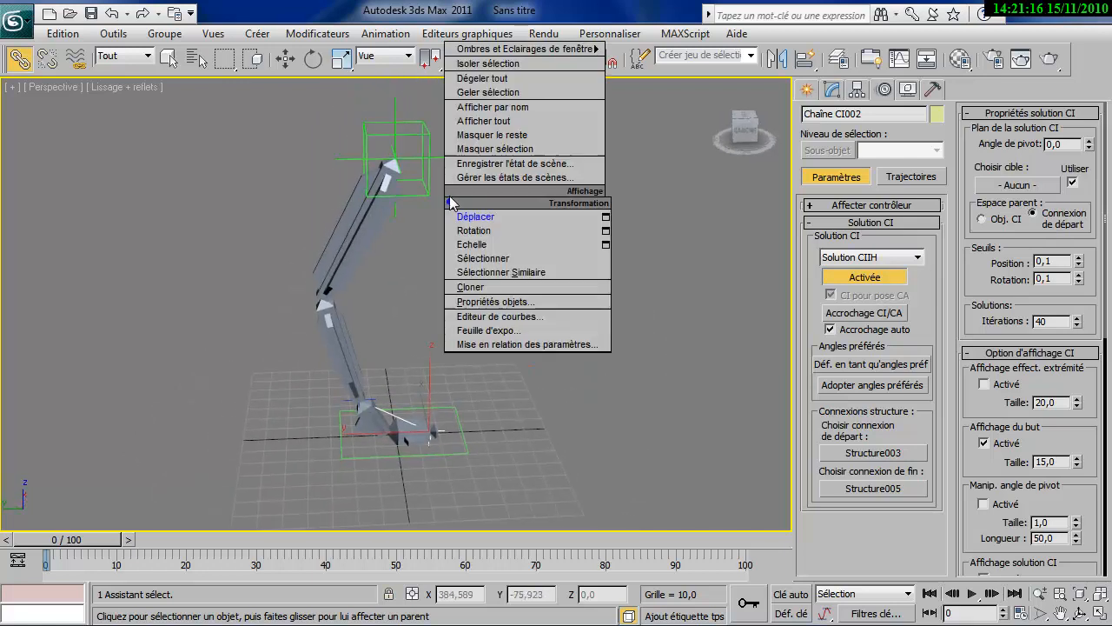
right_click(490, 217)
left_click(374, 132)
left_click_drag(375, 131, 402, 226)
right_click(401, 226)
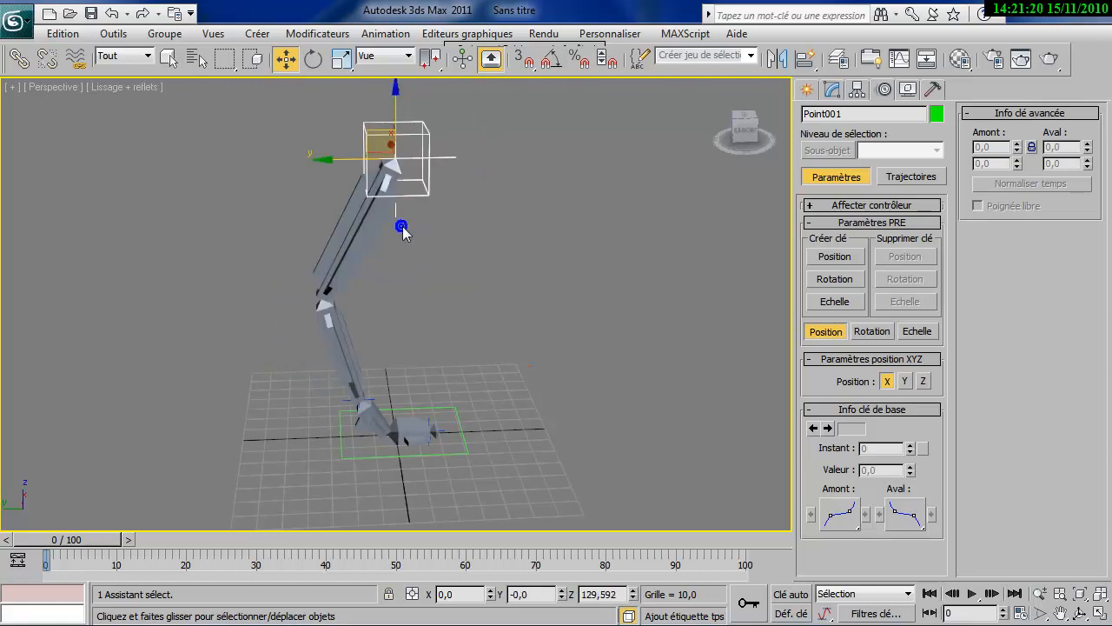
middle_click_drag(402, 226, 400, 287)
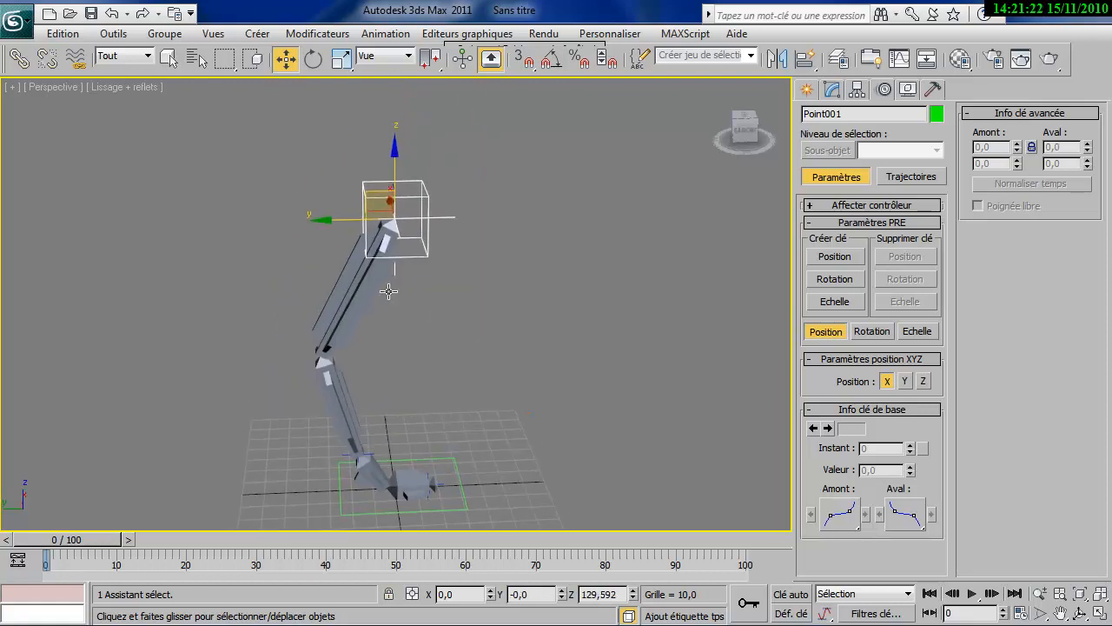
left_click_drag(405, 178, 424, 165)
- Test moving the foot rectangle to drive both IK goals, then cancel the move
scroll(454, 238, "down", 2)
middle_click_drag(487, 417, 413, 445, "alt")
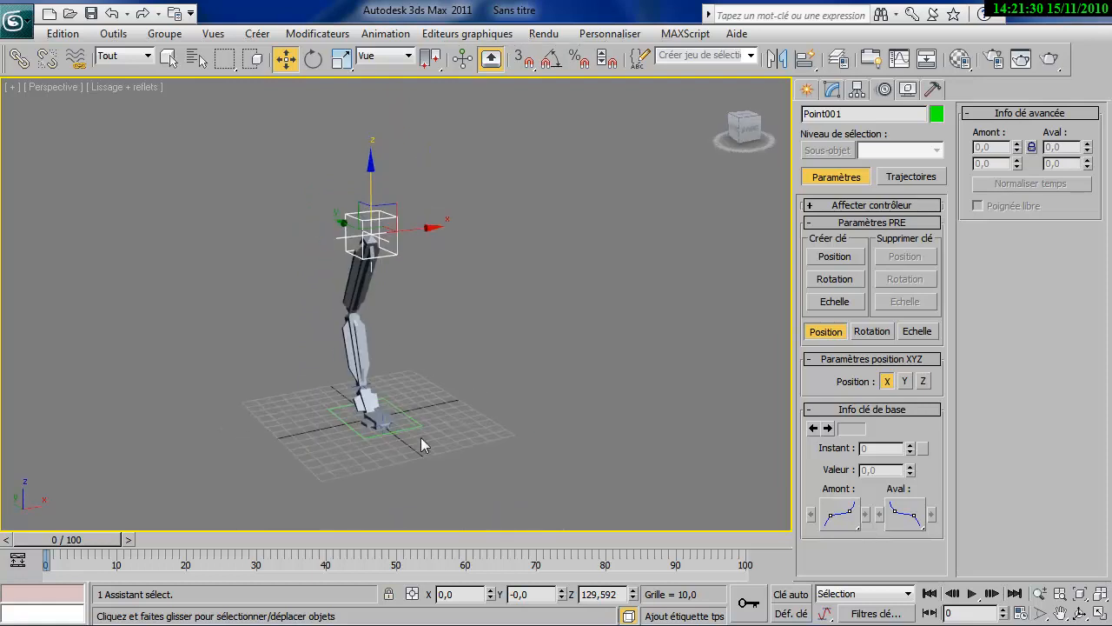
left_click_drag(403, 414, 373, 427)
right_click(373, 426)
- Test rotating the foot rectangle with the linked IK goals, cancel the rotation and deselect the rectangle
middle_click_drag(410, 443, 396, 378, "alt")
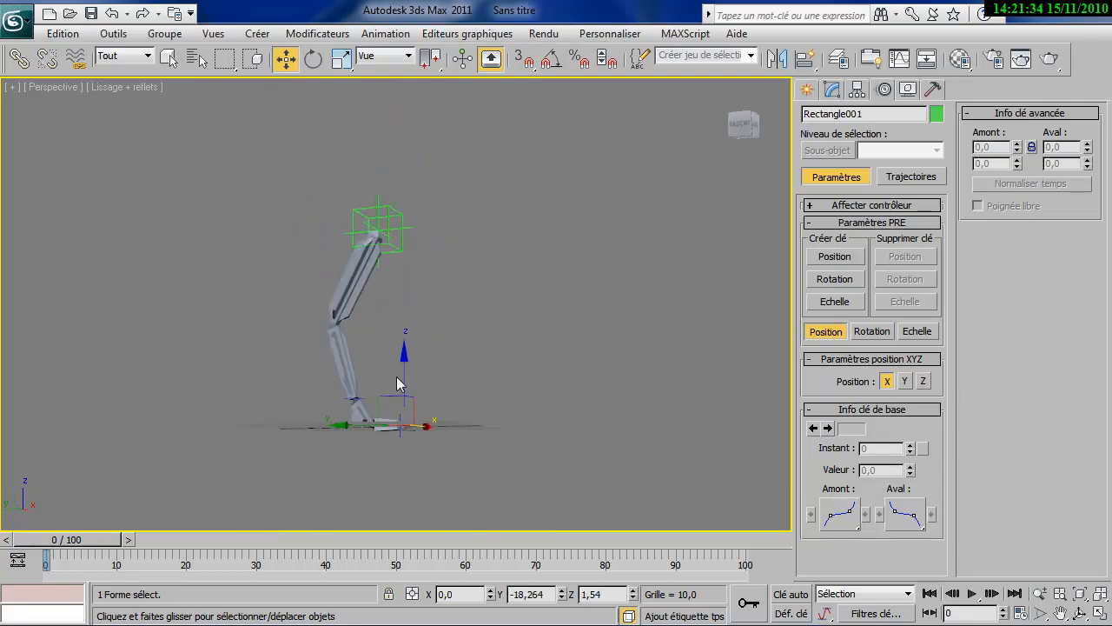
right_click(436, 386)
left_click(447, 407)
left_click_drag(439, 369, 464, 416)
right_click(464, 417)
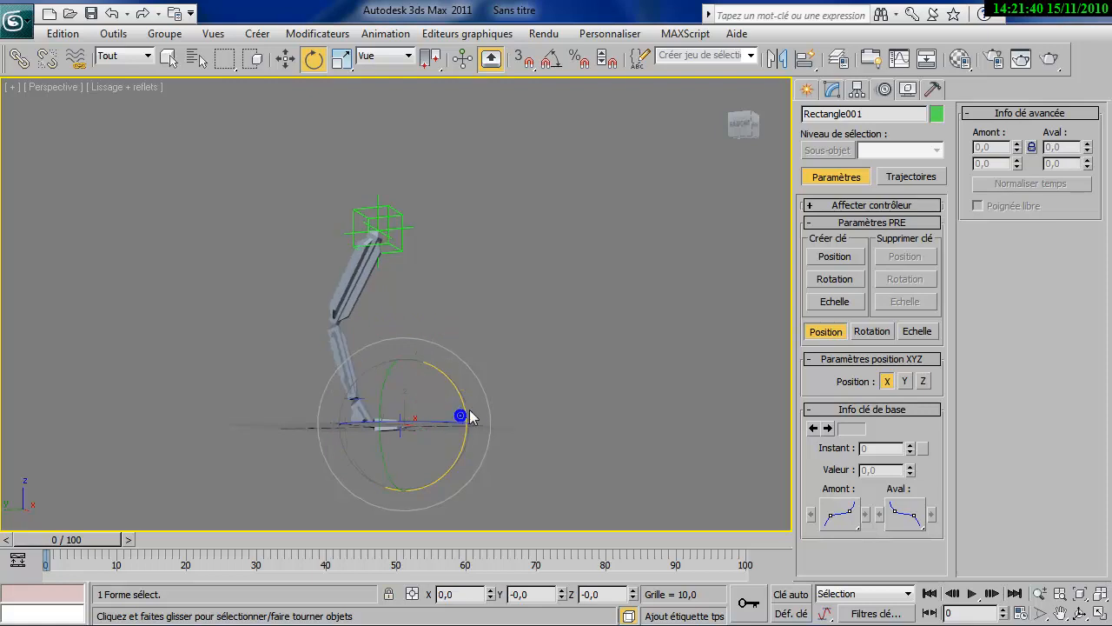
middle_click_drag(464, 416, 488, 473, "alt")
left_click(519, 417)
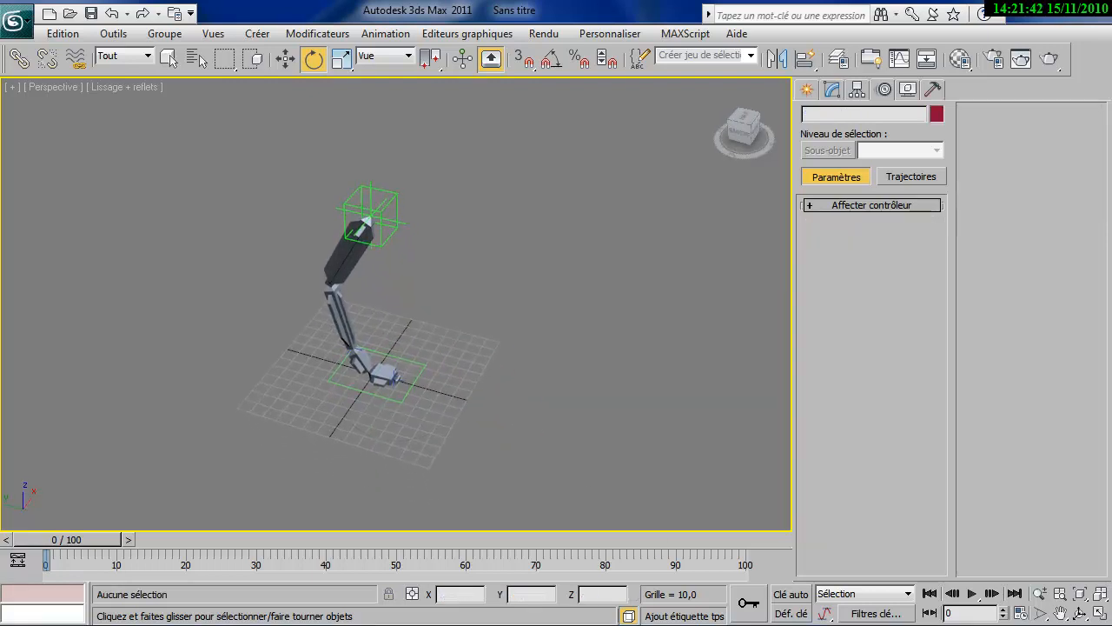